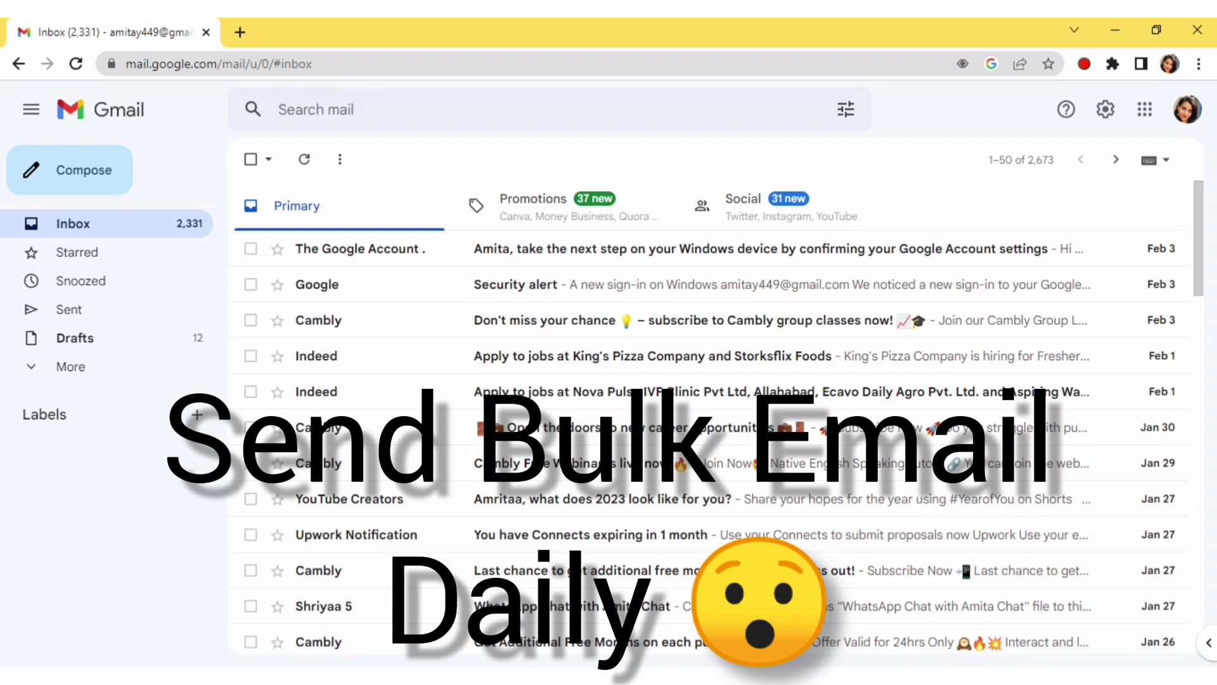
Open an empty new browser tab beside Gmail, keeping the inbox in view
left_click(240, 31)
left_click(154, 35)
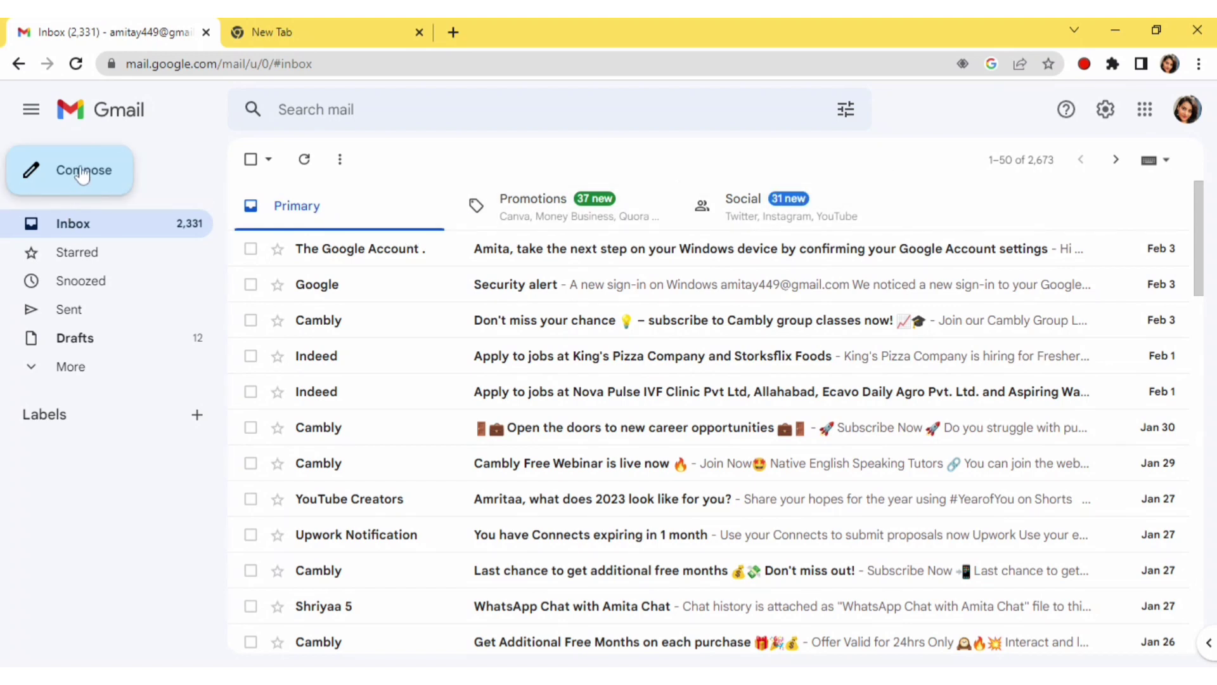
Compose a draft with subject 'heeeya....' and a short welcome-everyone greeting in the body
left_click(59, 183)
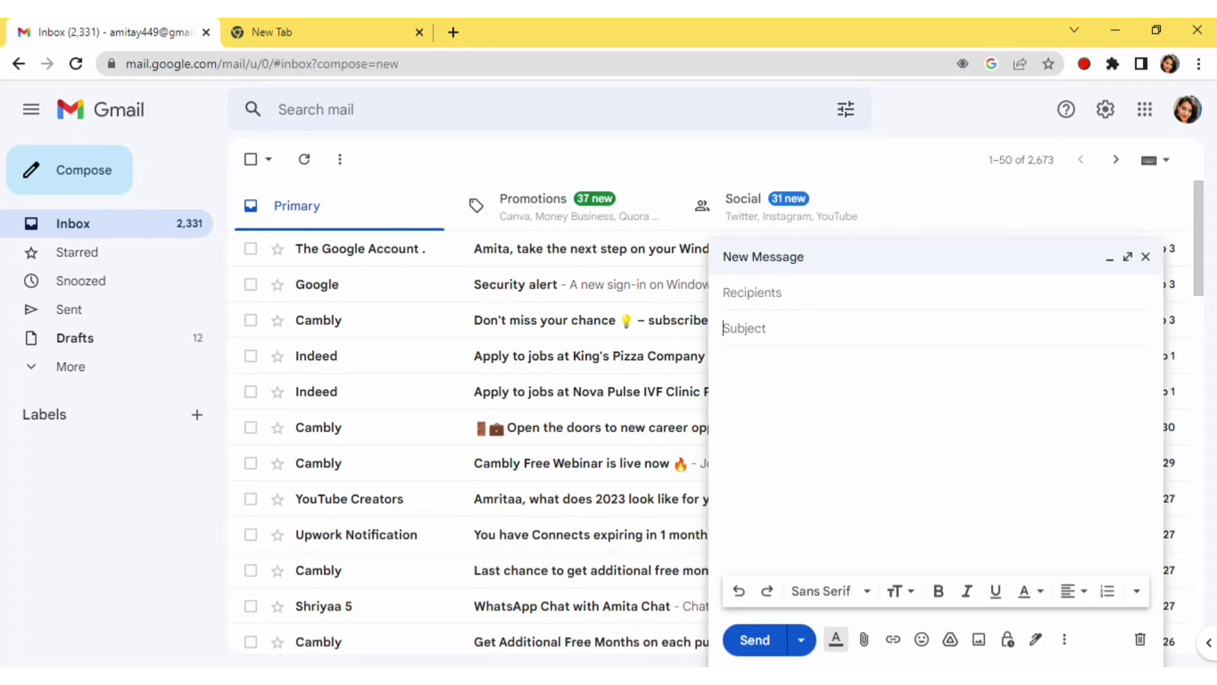
type("he")
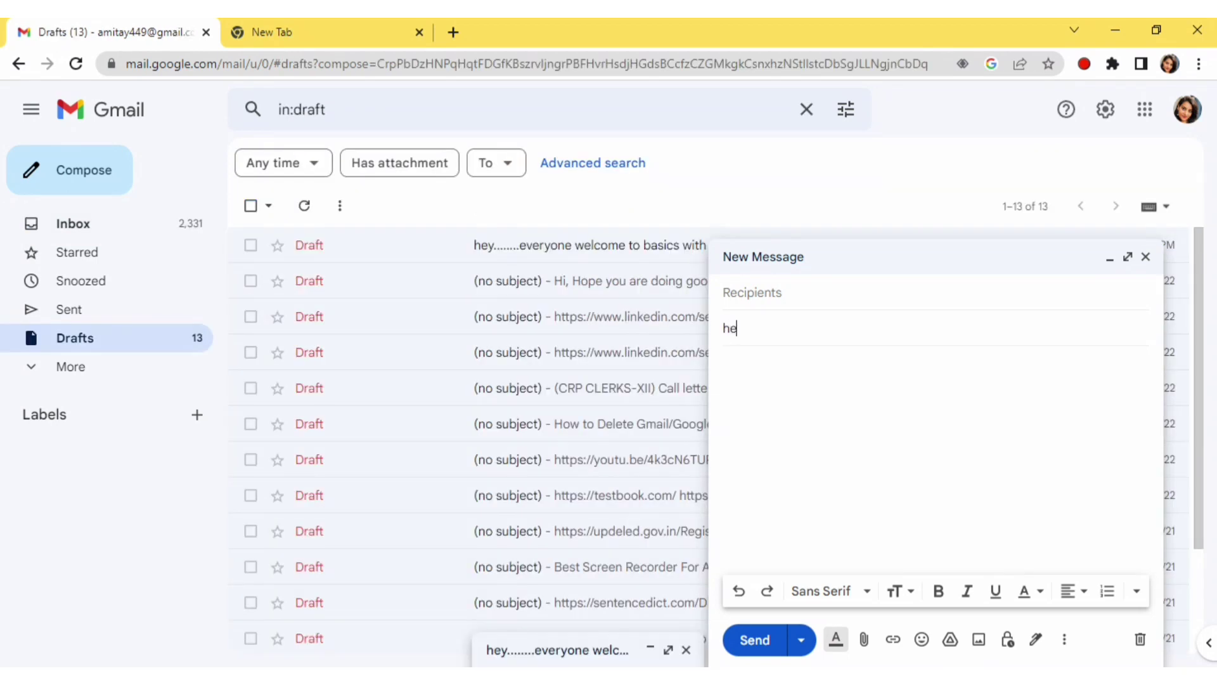
type("eeya....")
key("Tab")
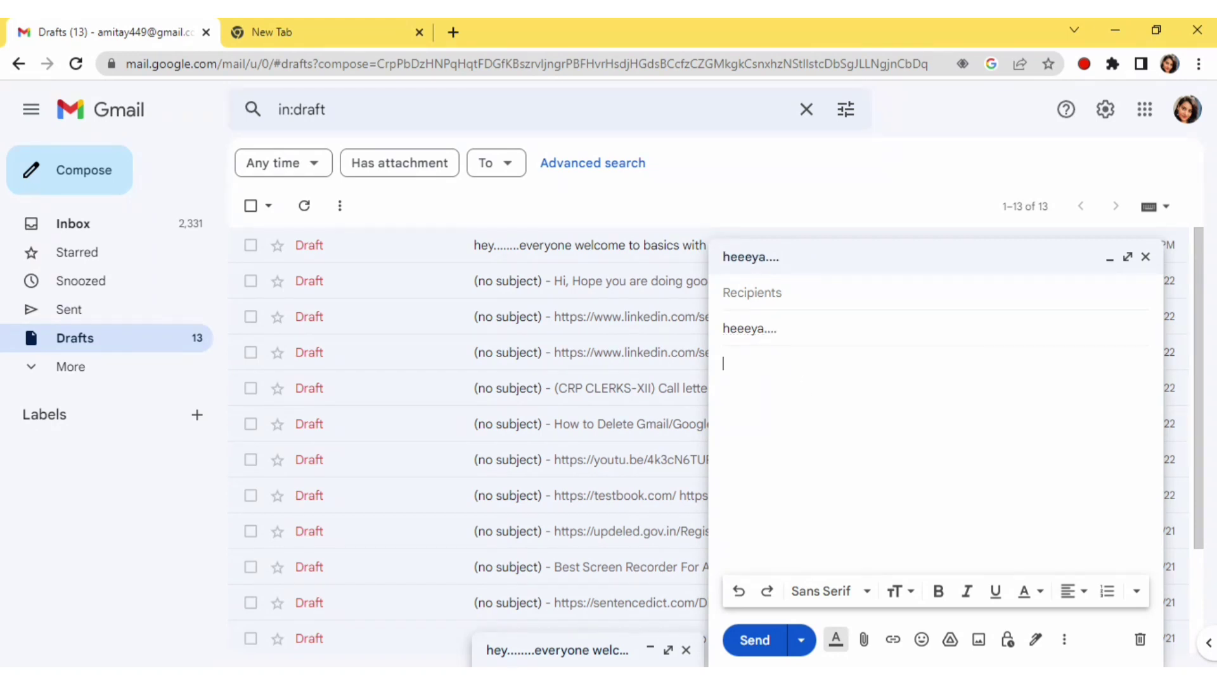
type("hello everyo")
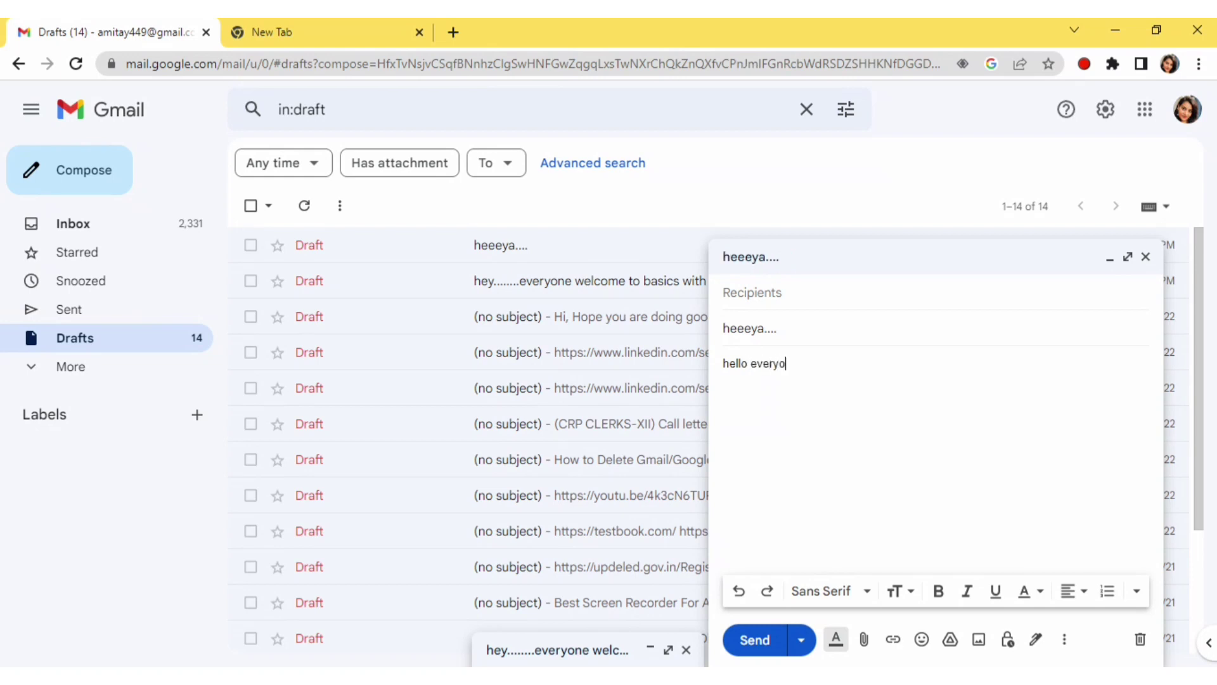
type("ne welcome to bas")
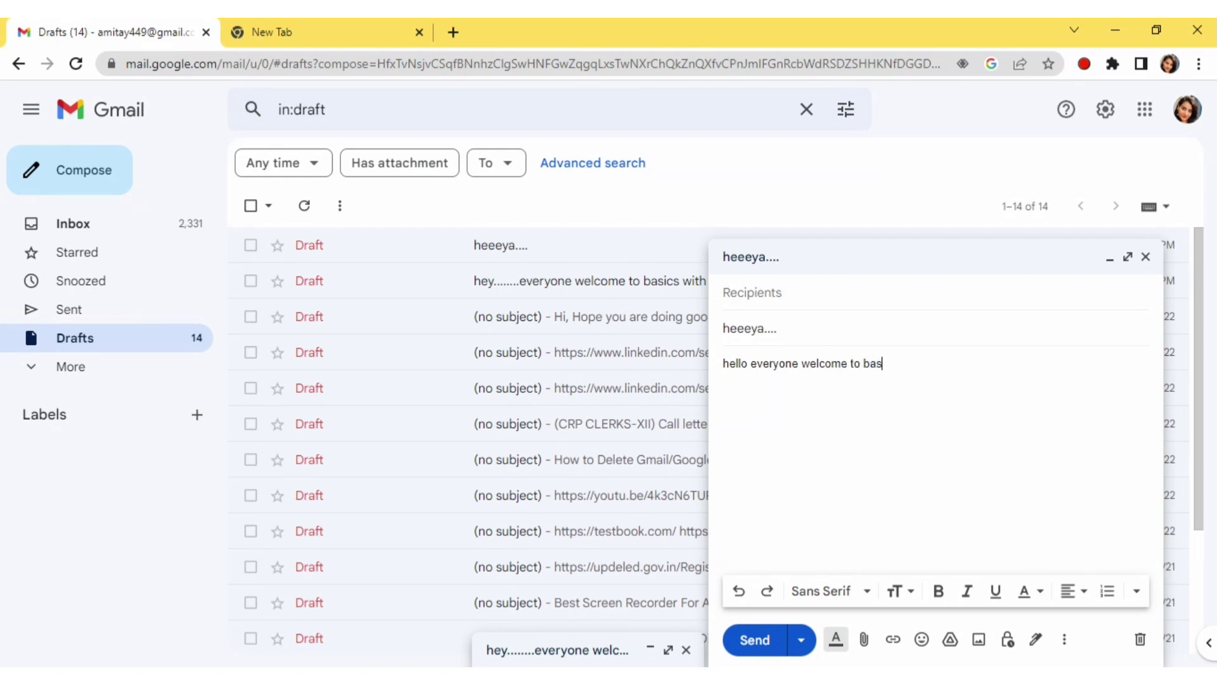
type("ics with meeta")
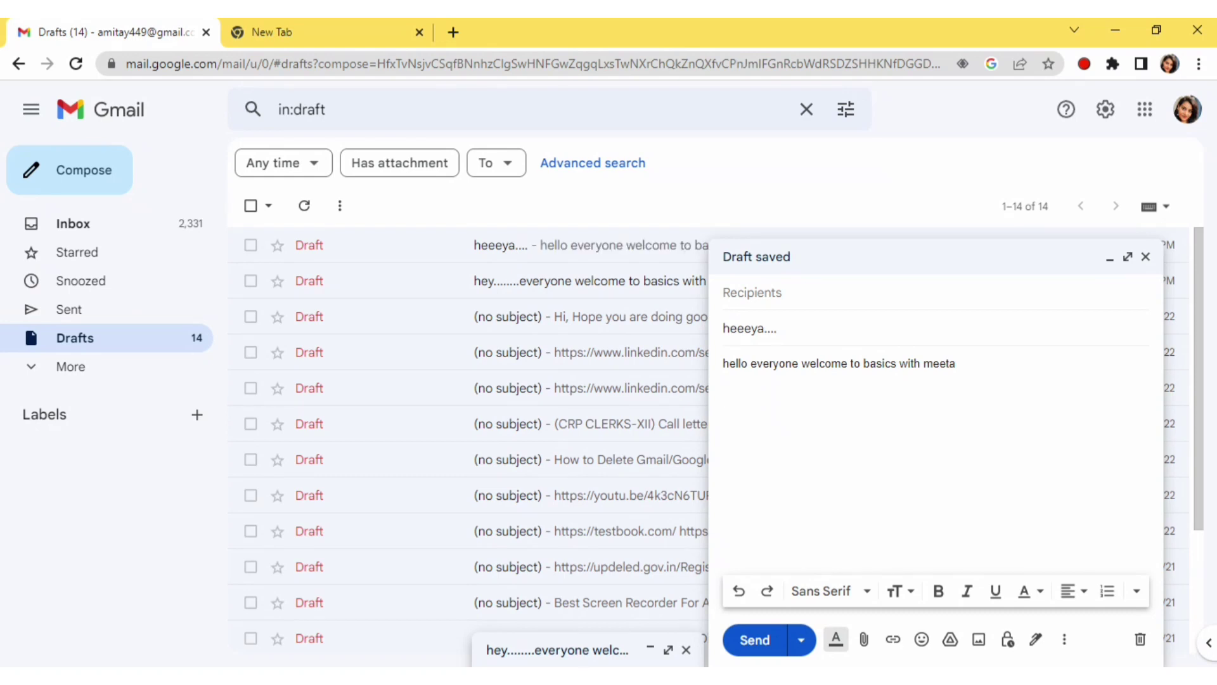
left_click(1145, 257)
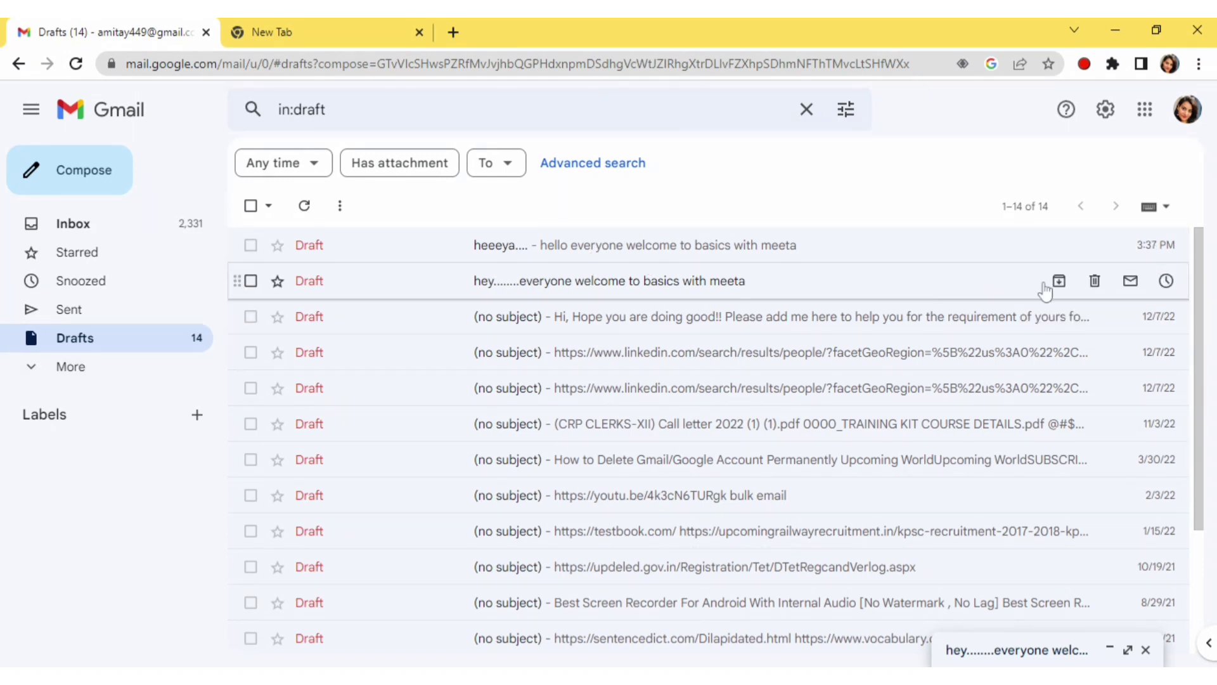
Delete the older everyone-welcome draft and bring up the Google apps launcher
left_click(1095, 281)
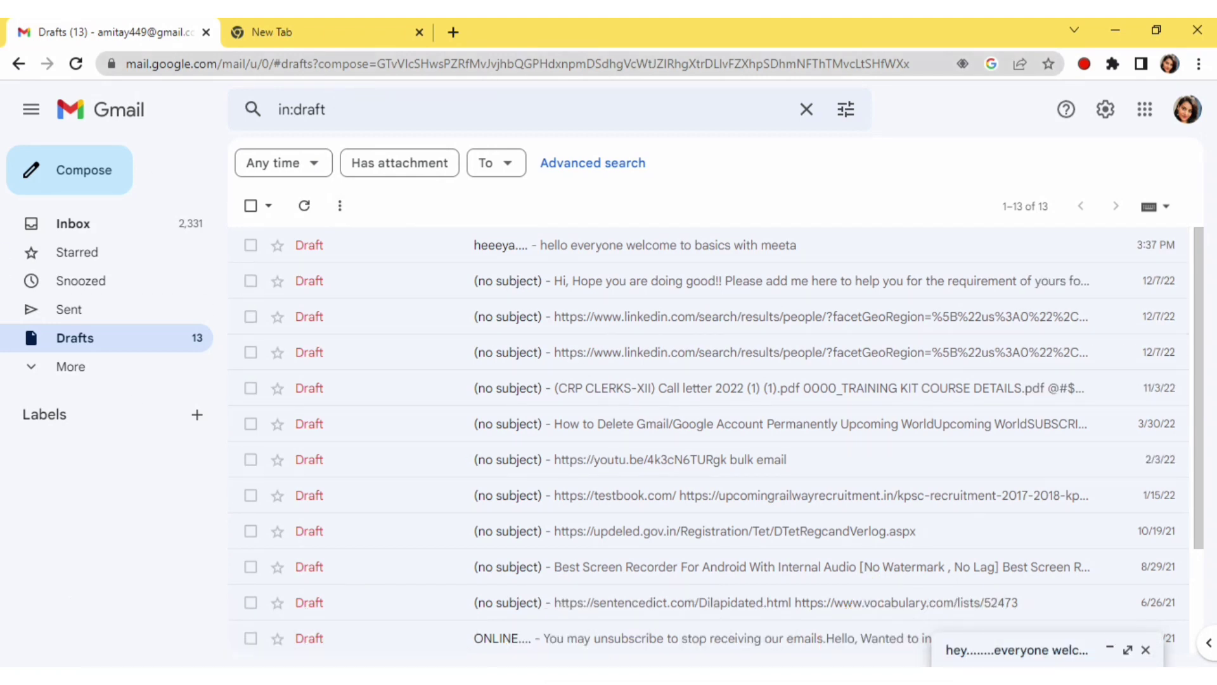
left_click(1150, 117)
Create a blank untitled Google Sheets spreadsheet and close the spare empty tab
scroll(1122, 279, "down", 4)
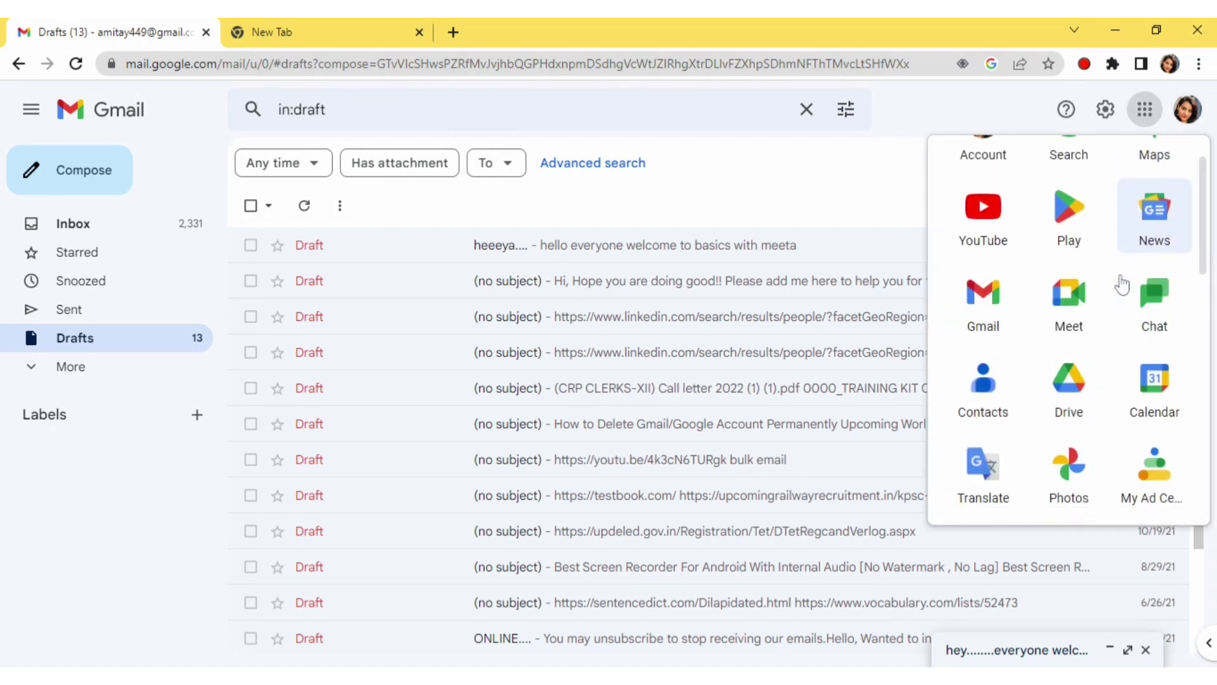
scroll(1135, 282, "down", 3)
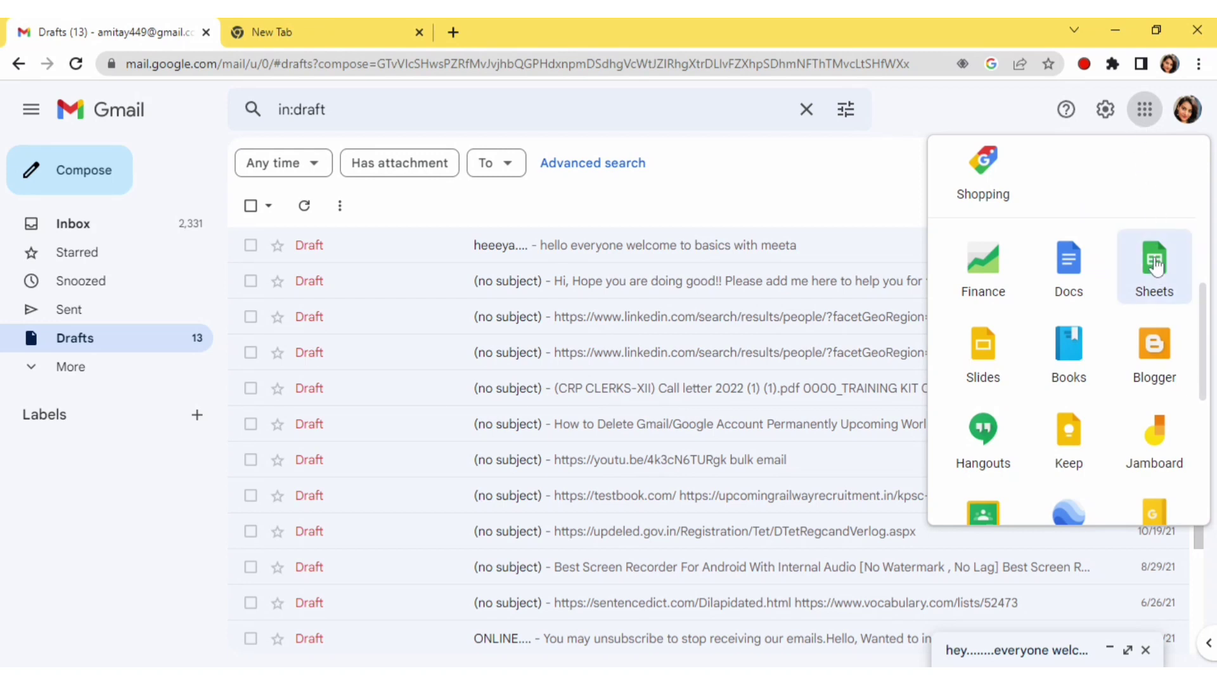
left_click(1158, 265)
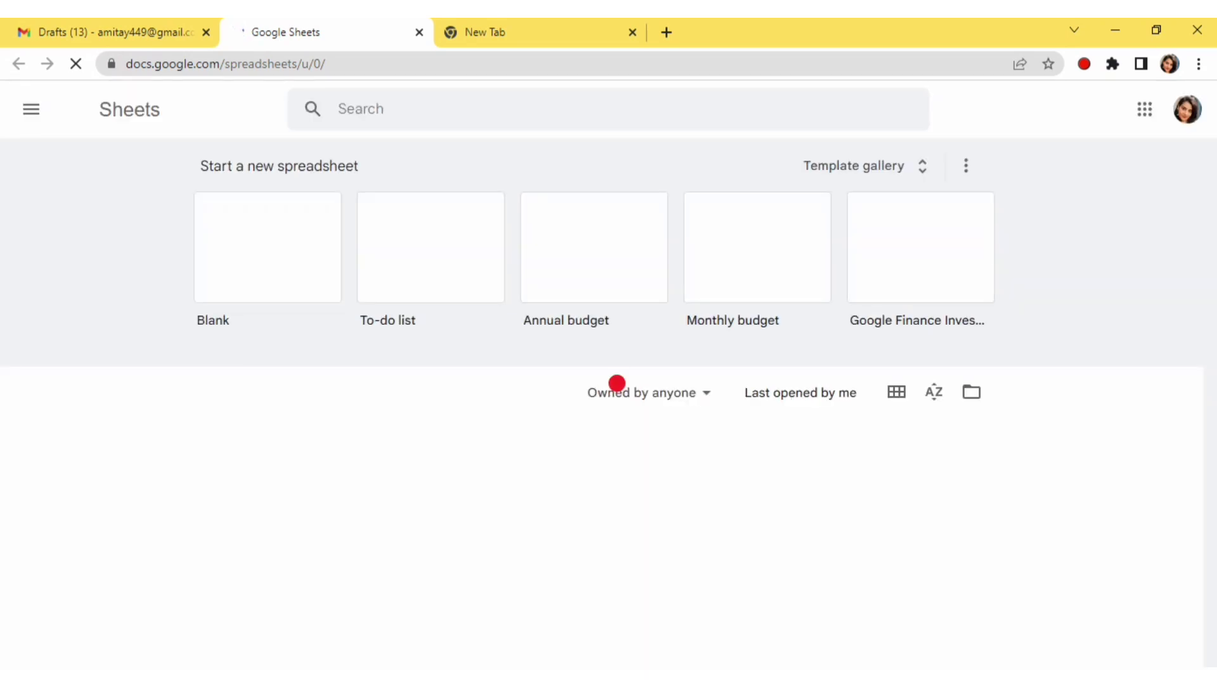
left_click(283, 267)
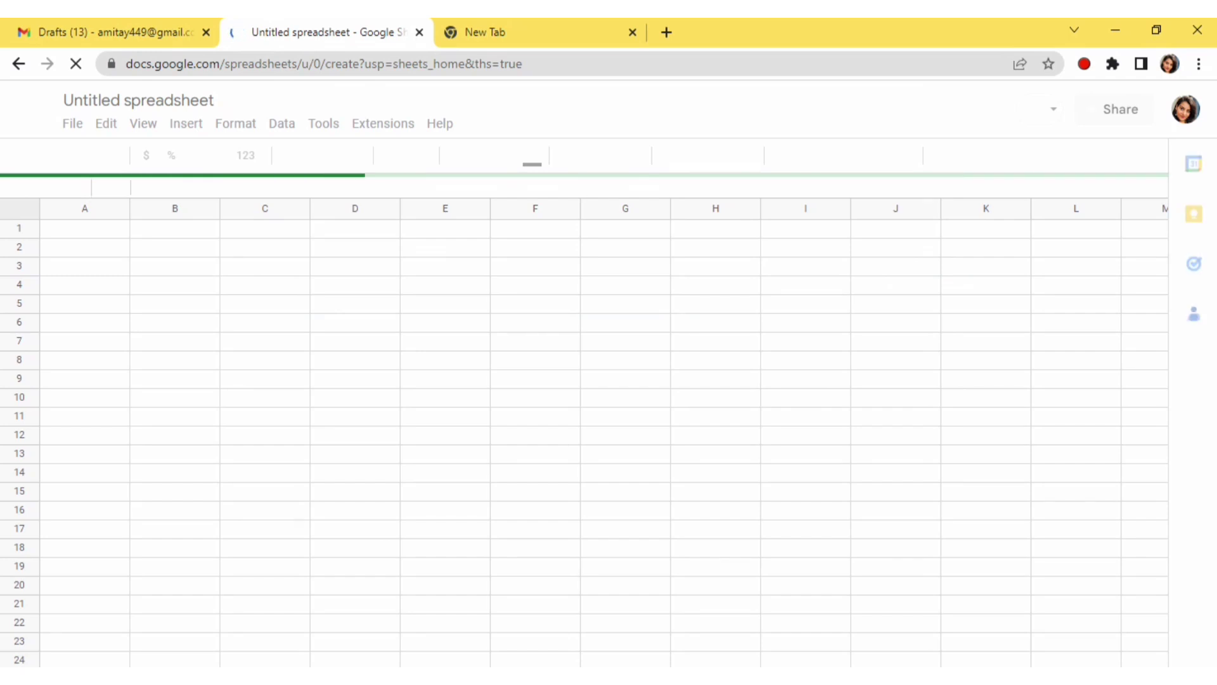
left_click(633, 33)
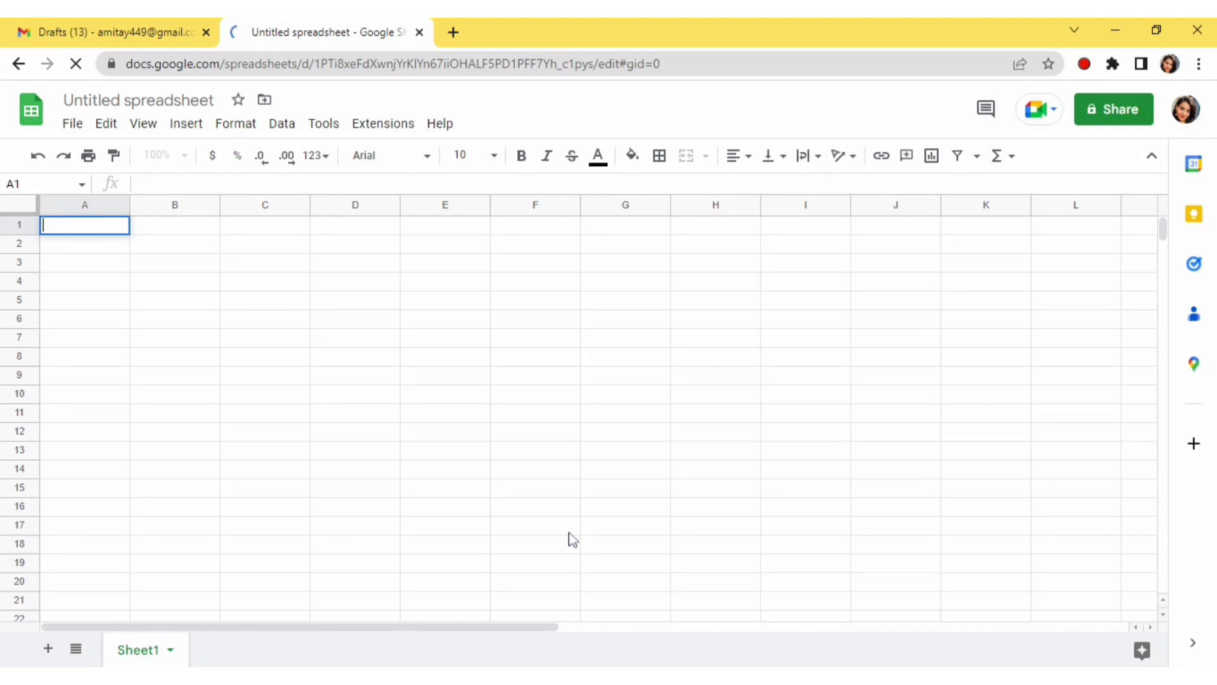
Add the headers Email in A1 and Name in B1
type("Email")
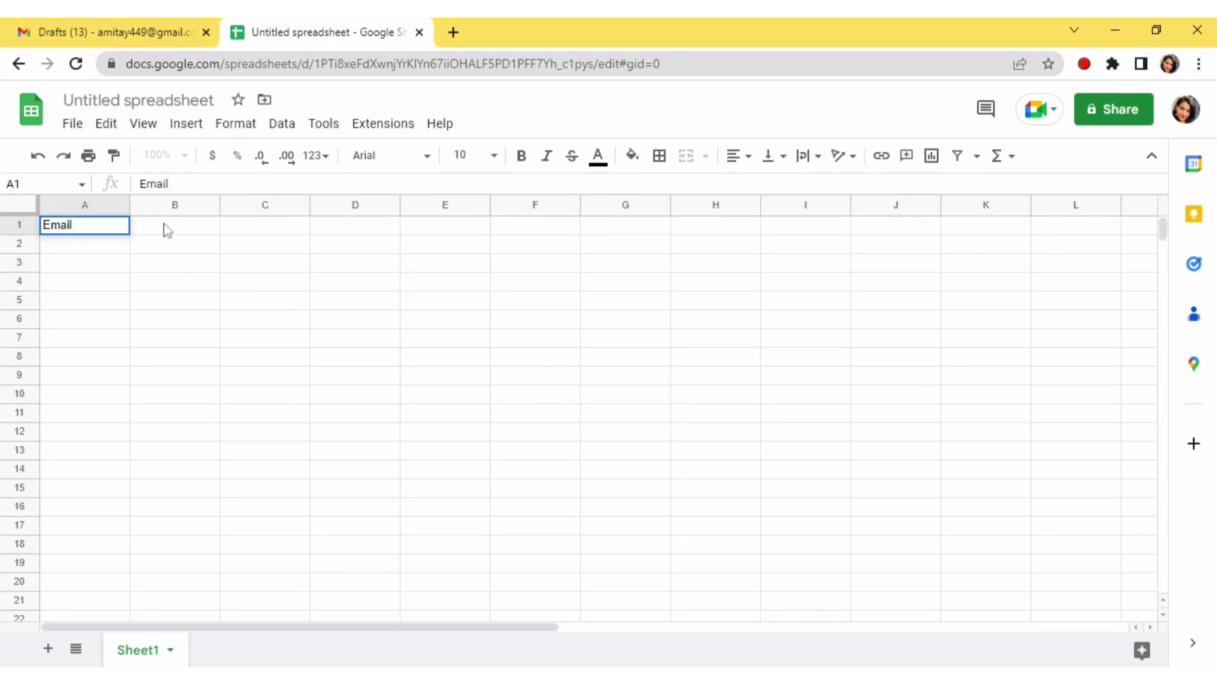
key("Tab")
type("Name")
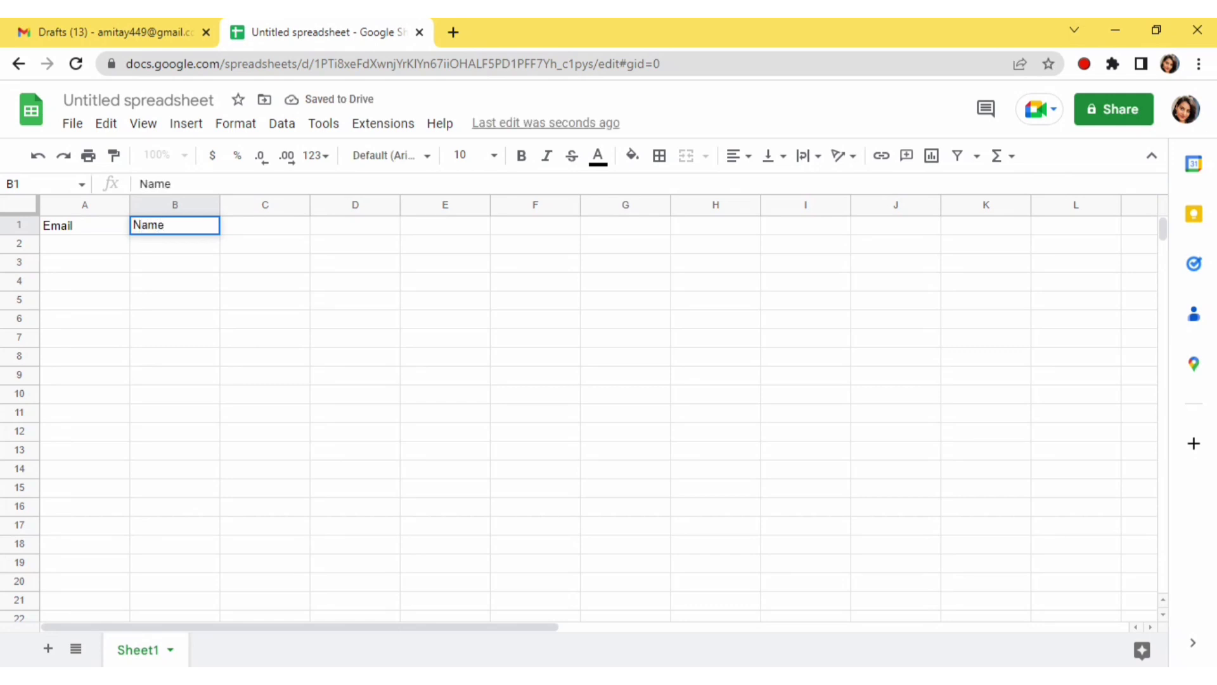
left_click(375, 341)
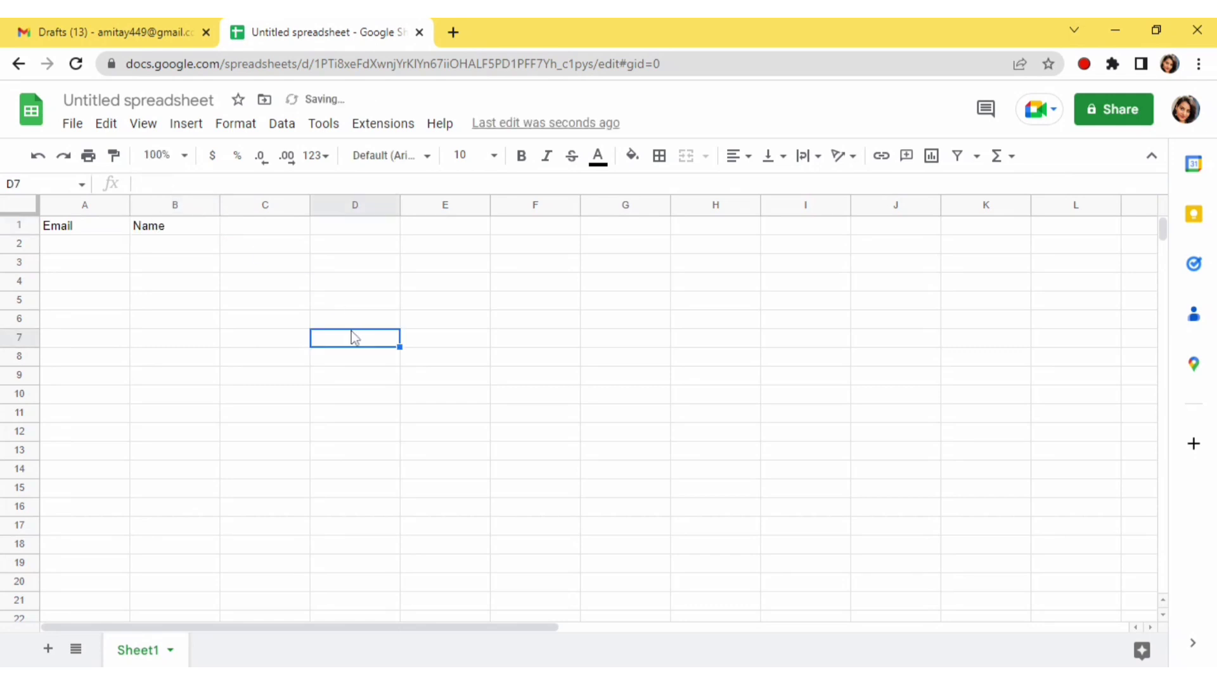
Enter two recipient email addresses in cells A2 and A3
left_click(84, 248)
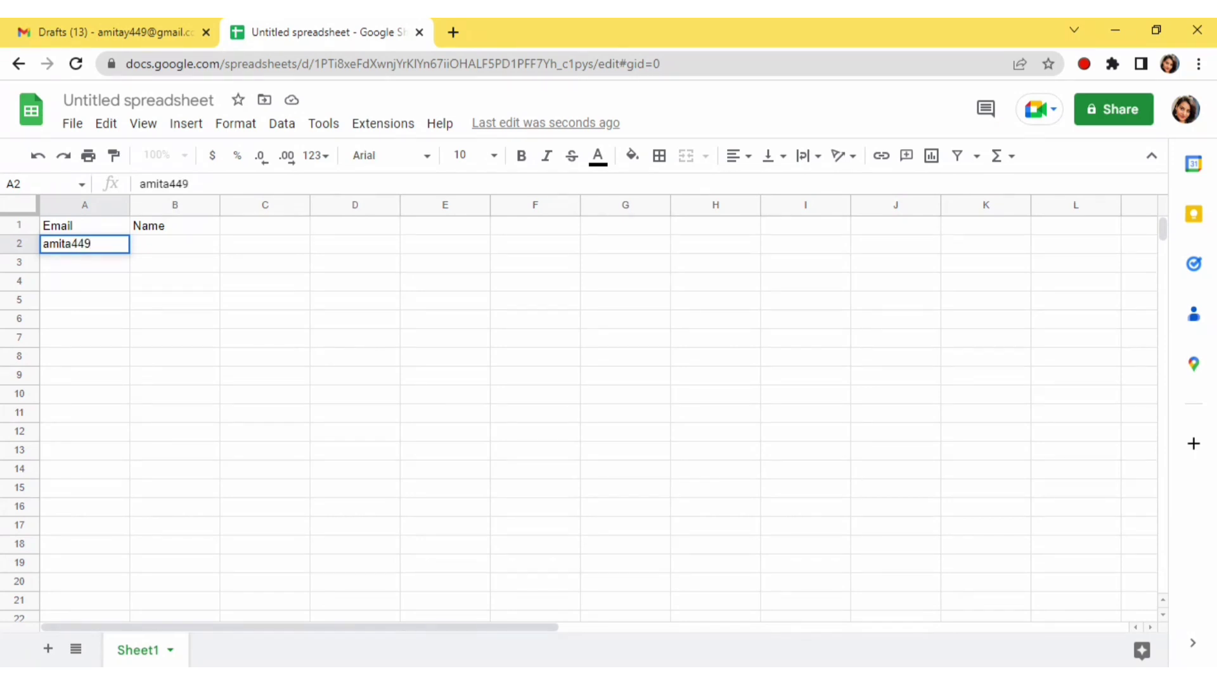
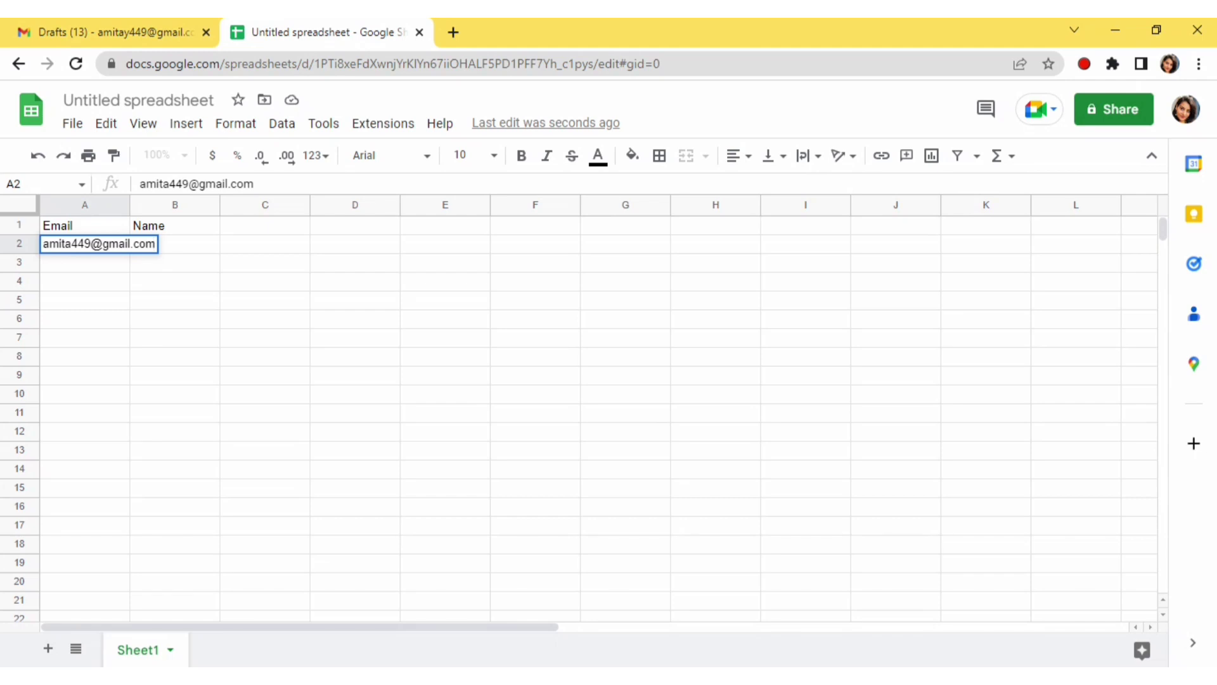
left_click(148, 377)
left_click(78, 269)
double_click(77, 270)
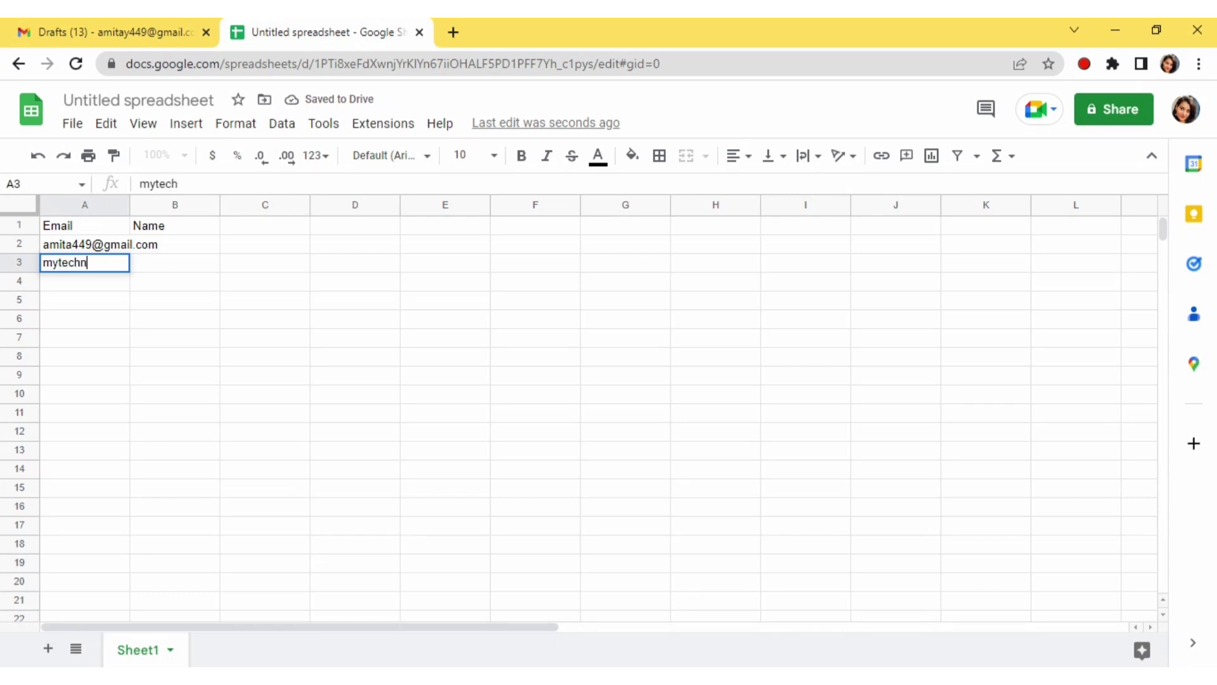
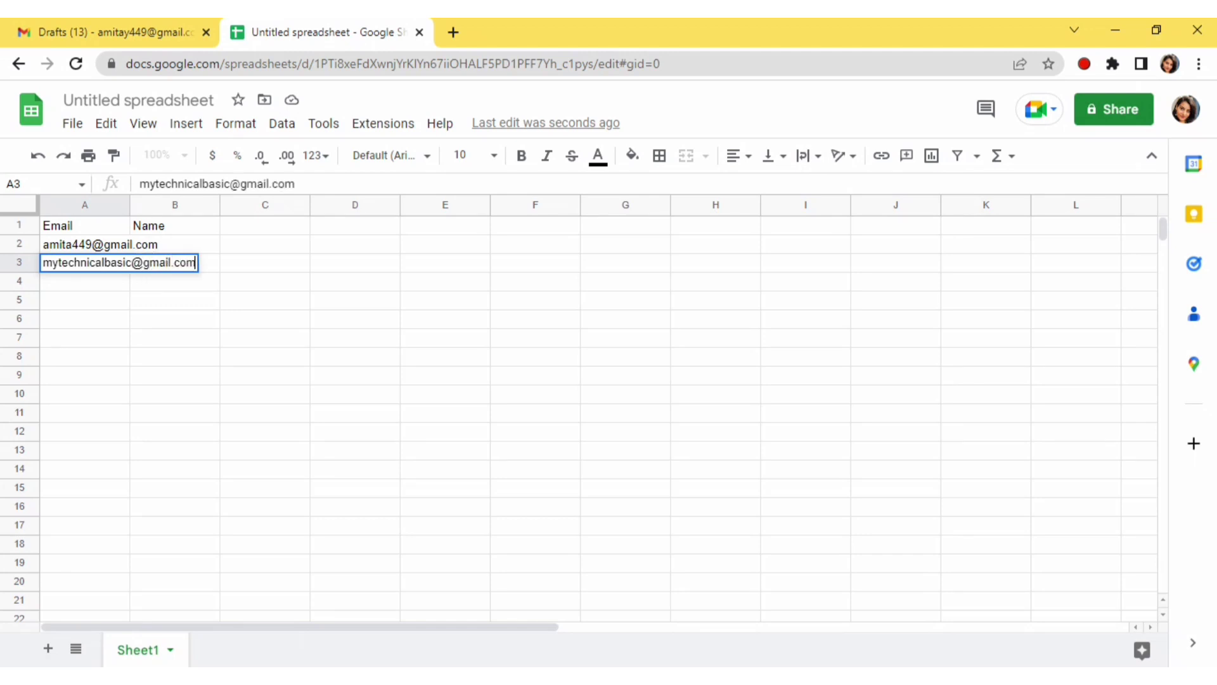
left_click(174, 357)
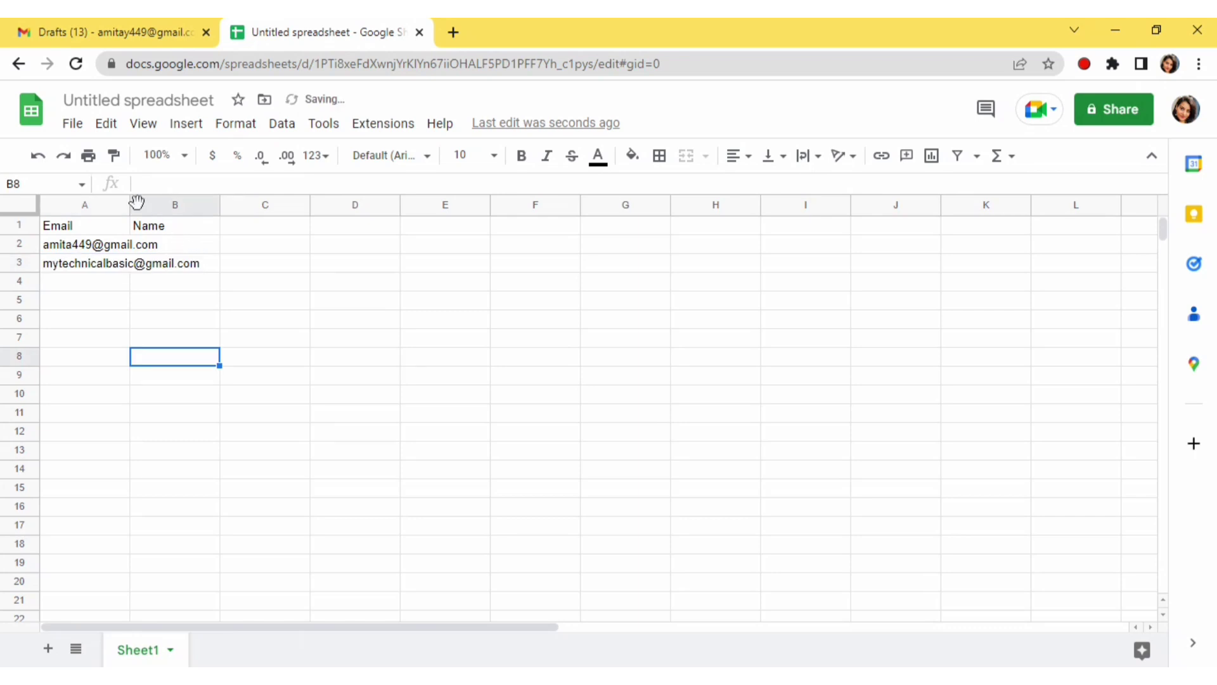
Widen column A and enter the names A and B in cells B2 and B3
left_click_drag(125, 203, 230, 236)
double_click(248, 244)
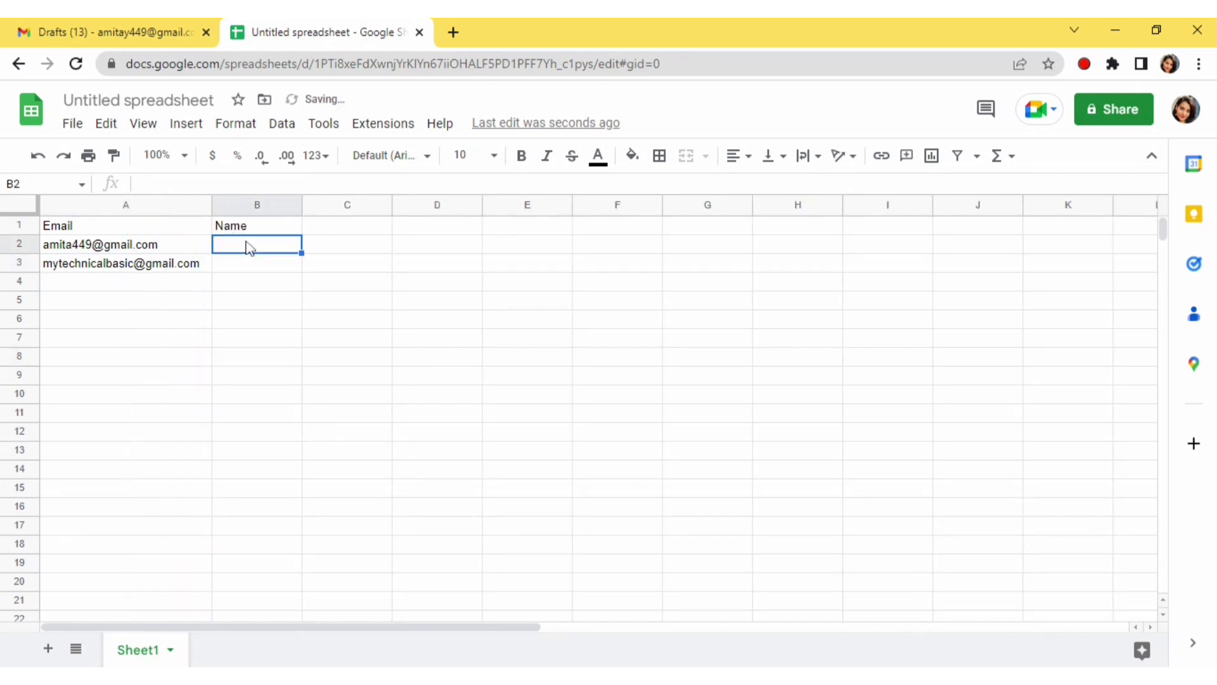
type("a")
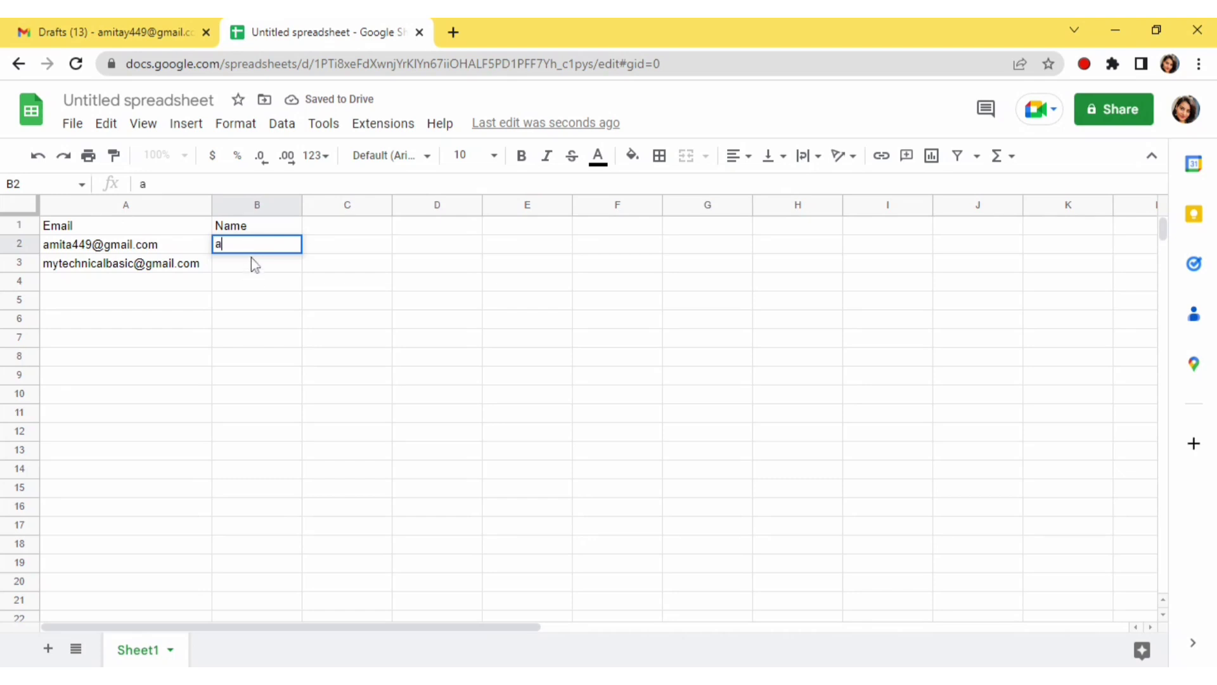
key("BackSpace")
type("A")
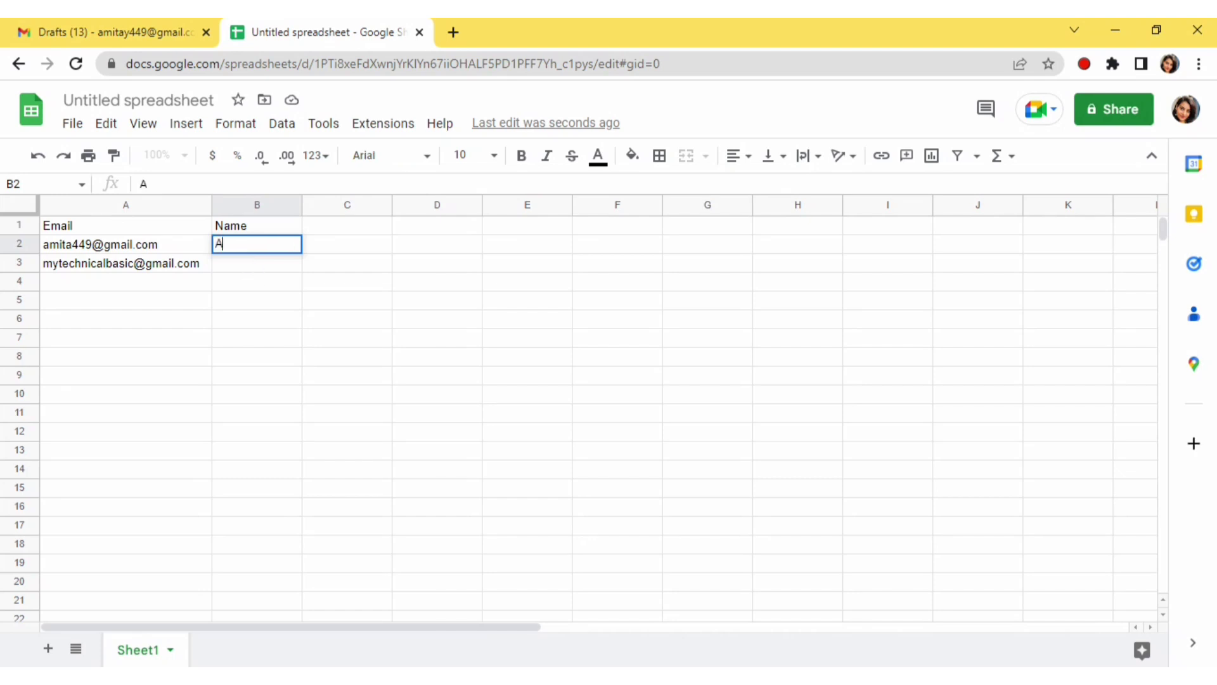
left_click(261, 269)
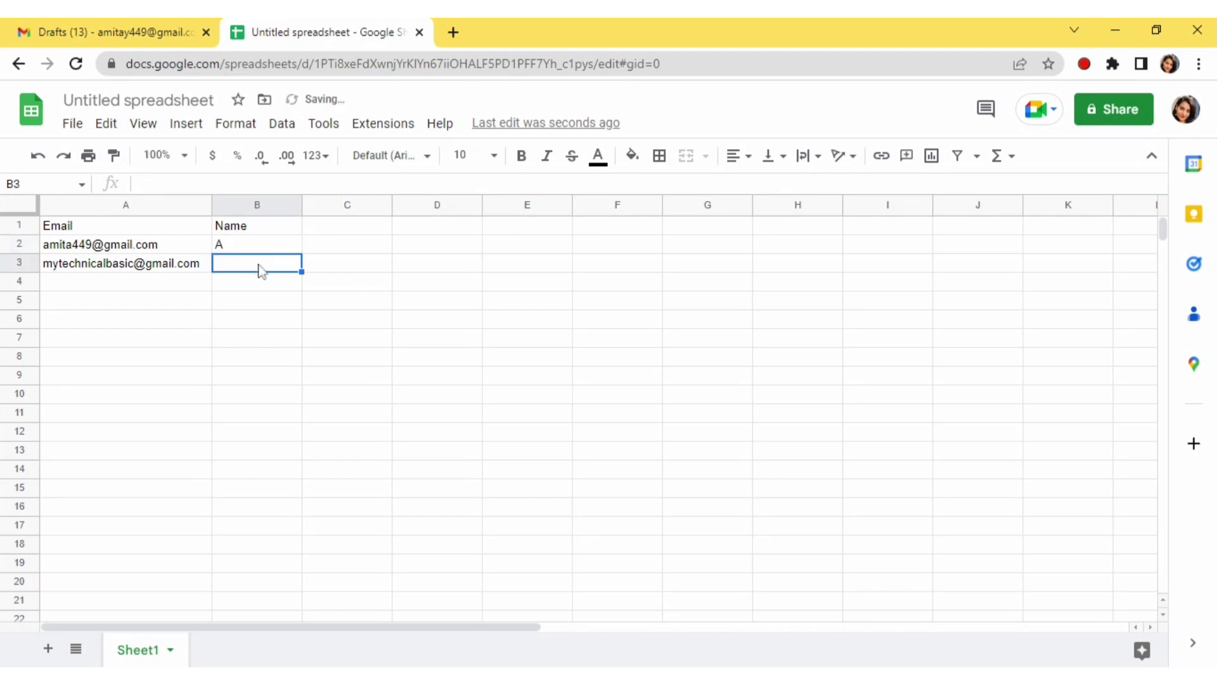
double_click(261, 269)
type("N")
key("BackSpace")
type("B")
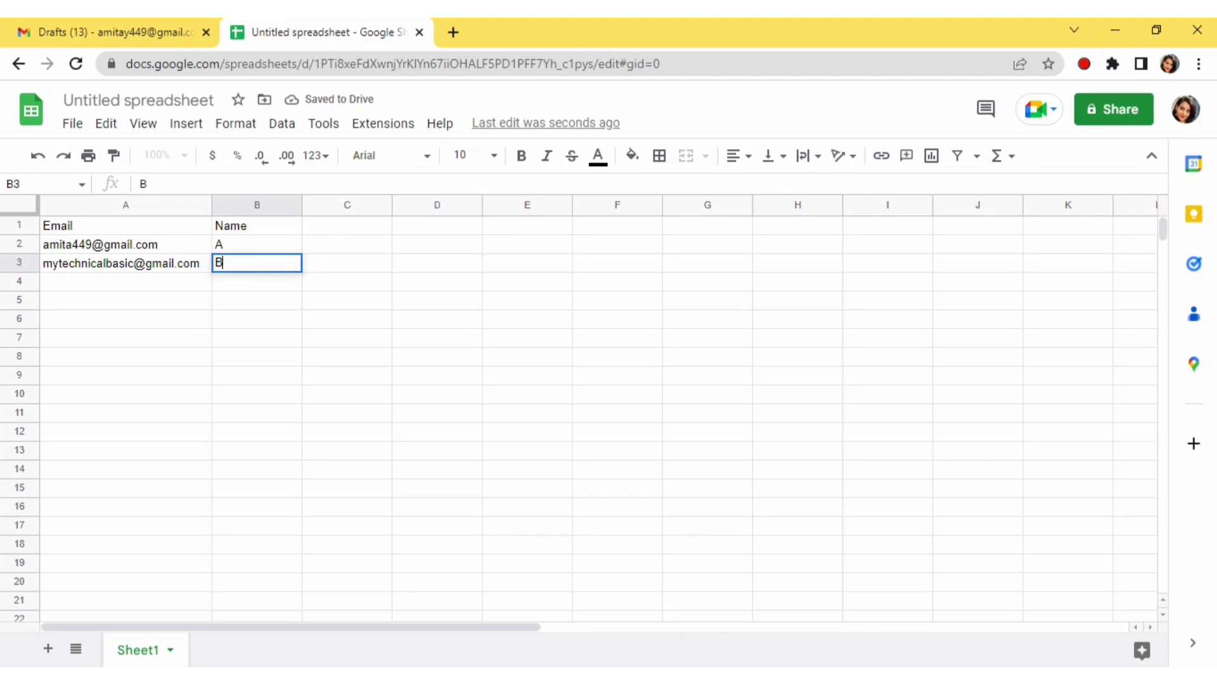
left_click(269, 349)
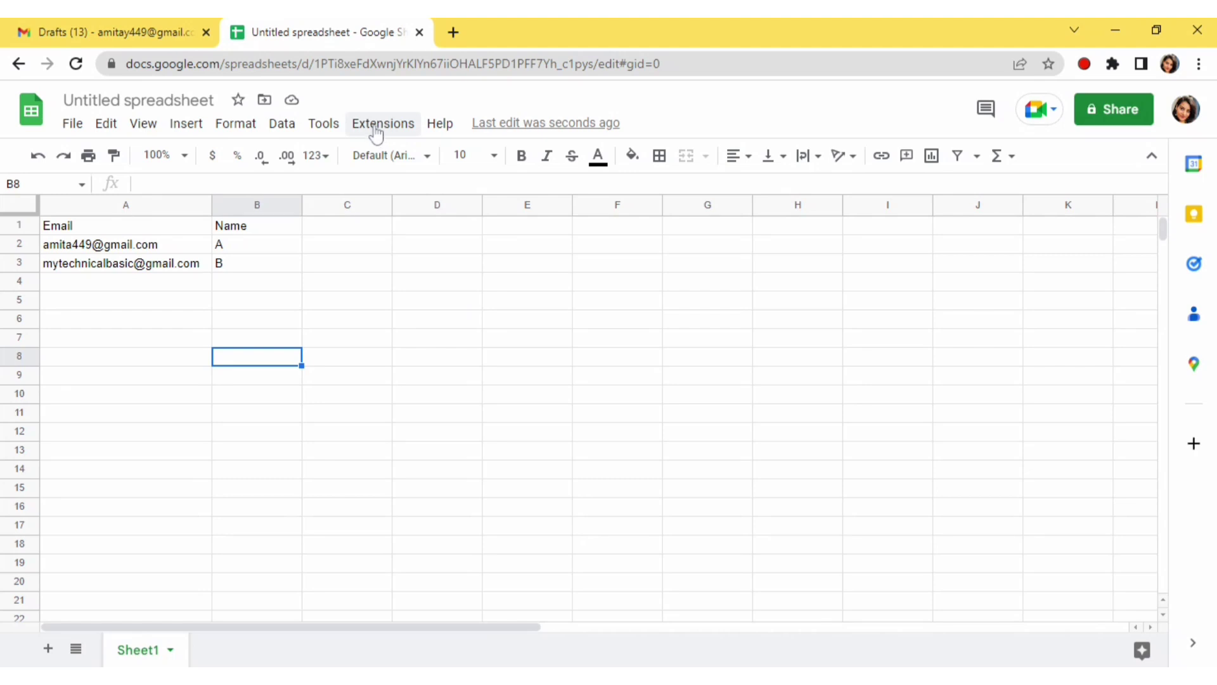
Open the Workspace Marketplace via Extensions > Add-ons > Get add-ons and browse its apps
left_click(374, 129)
mouse_move(399, 162)
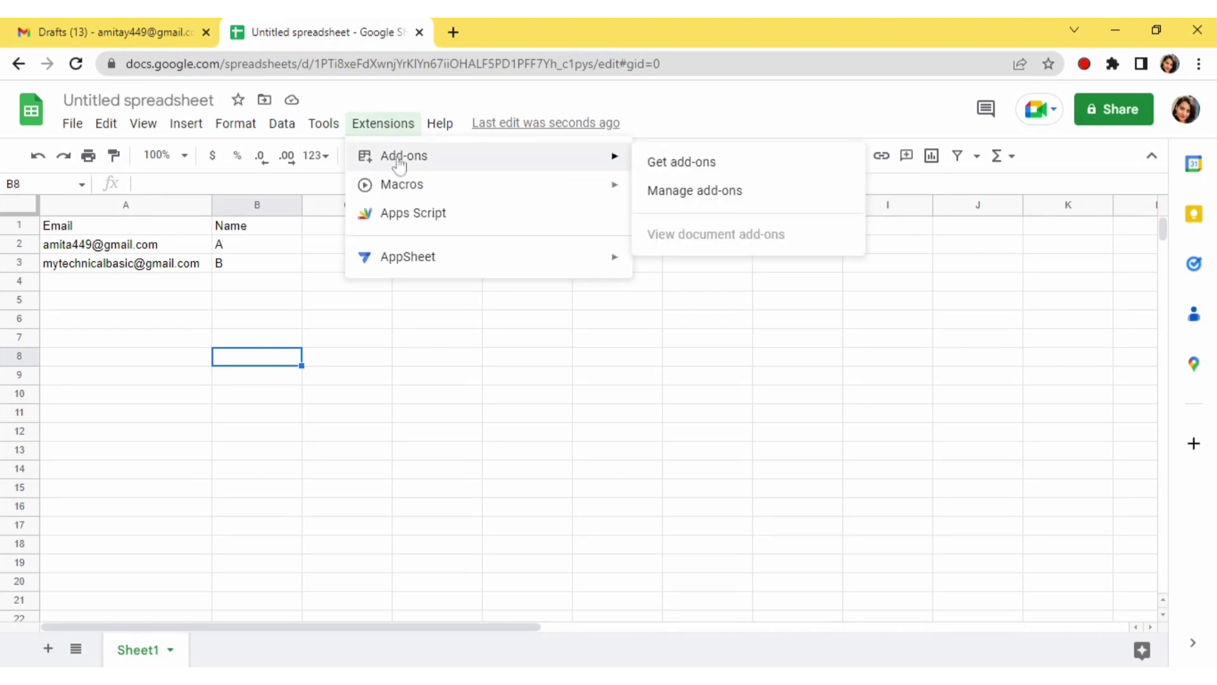
left_click(662, 168)
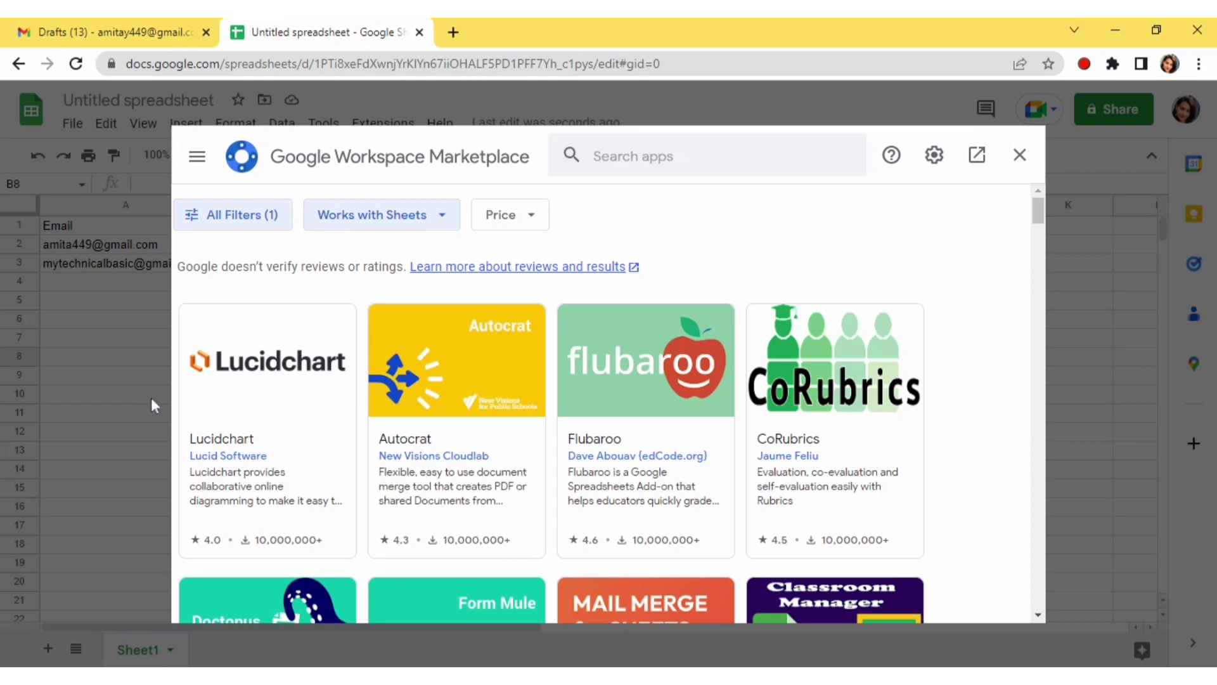
scroll(562, 423, "down", 2)
scroll(561, 424, "down", 2)
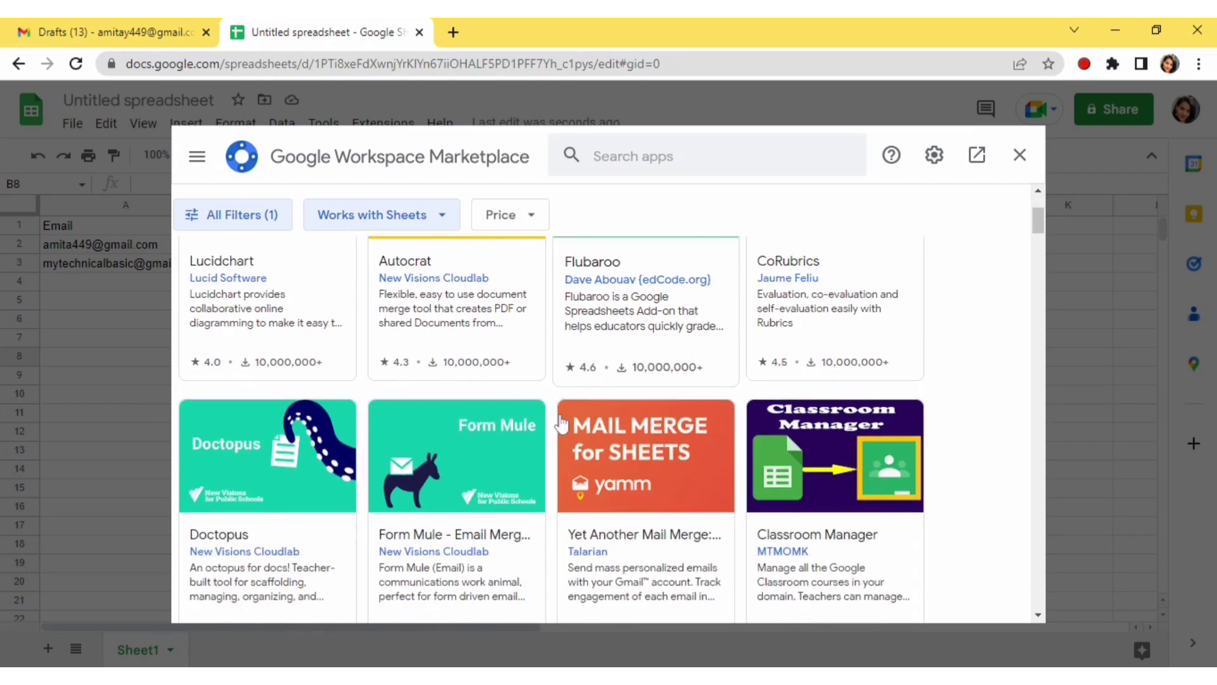
scroll(564, 190, "up", 3)
scroll(664, 456, "down", 1)
scroll(664, 468, "down", 2)
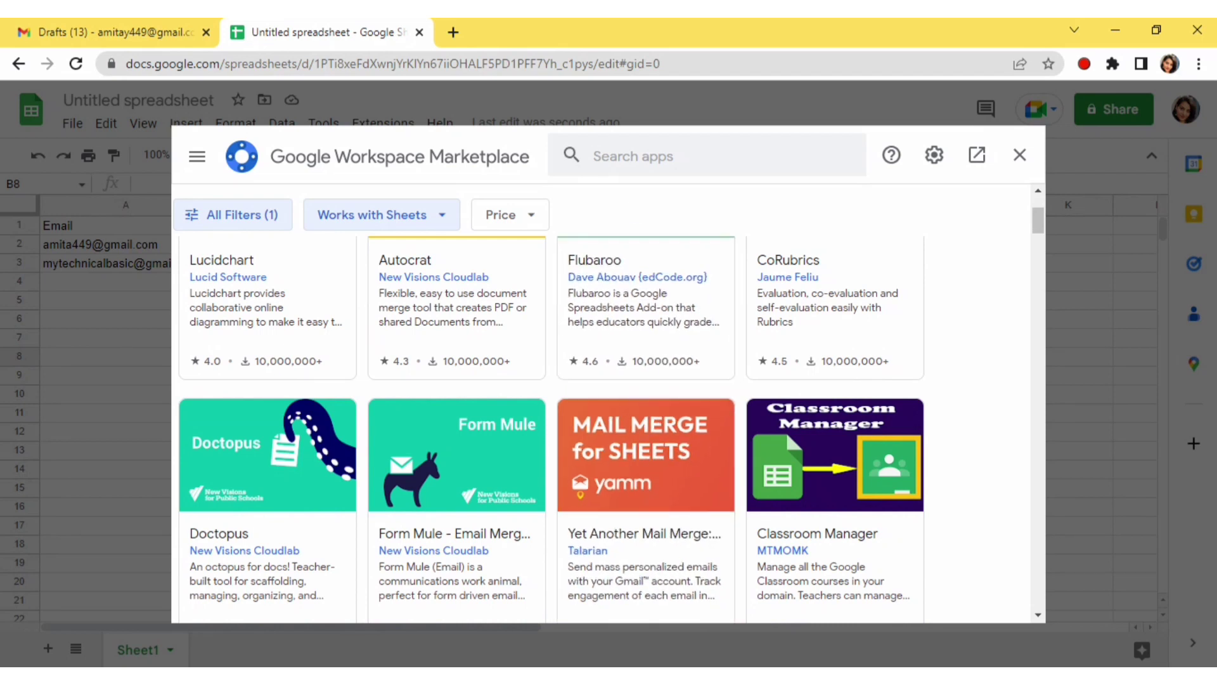
left_click(634, 156)
Search the marketplace for 'yet' and open the Yet Another Mail Merge listing
type("yet")
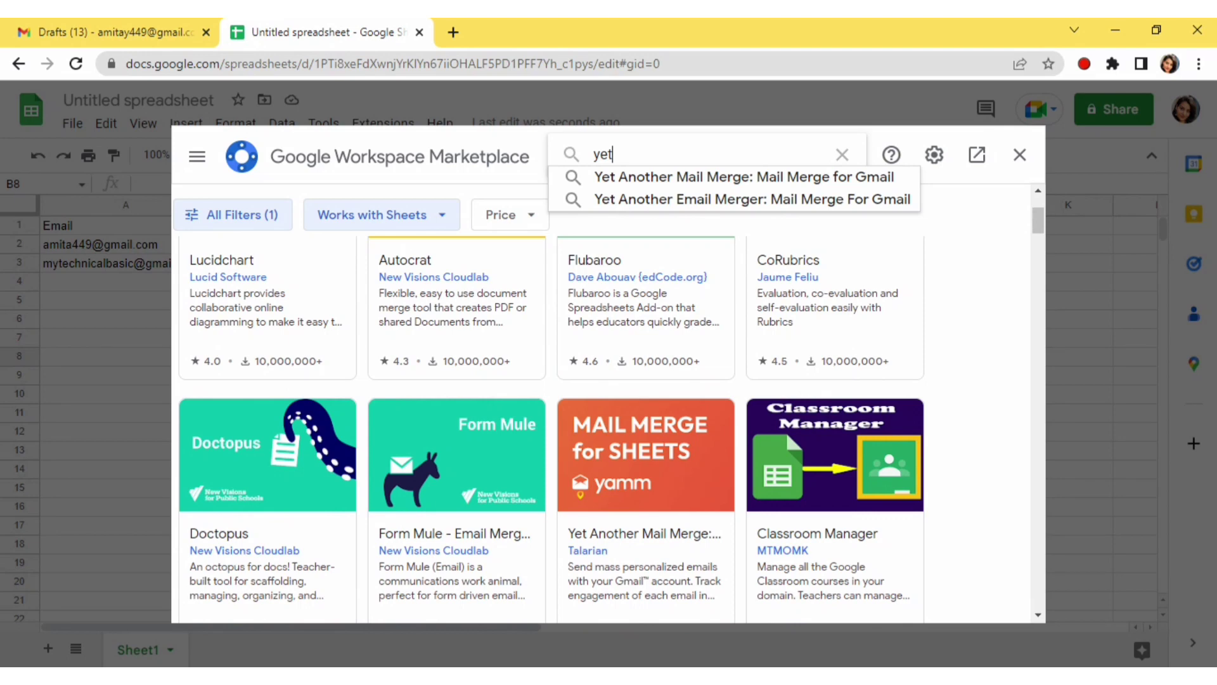
left_click(626, 176)
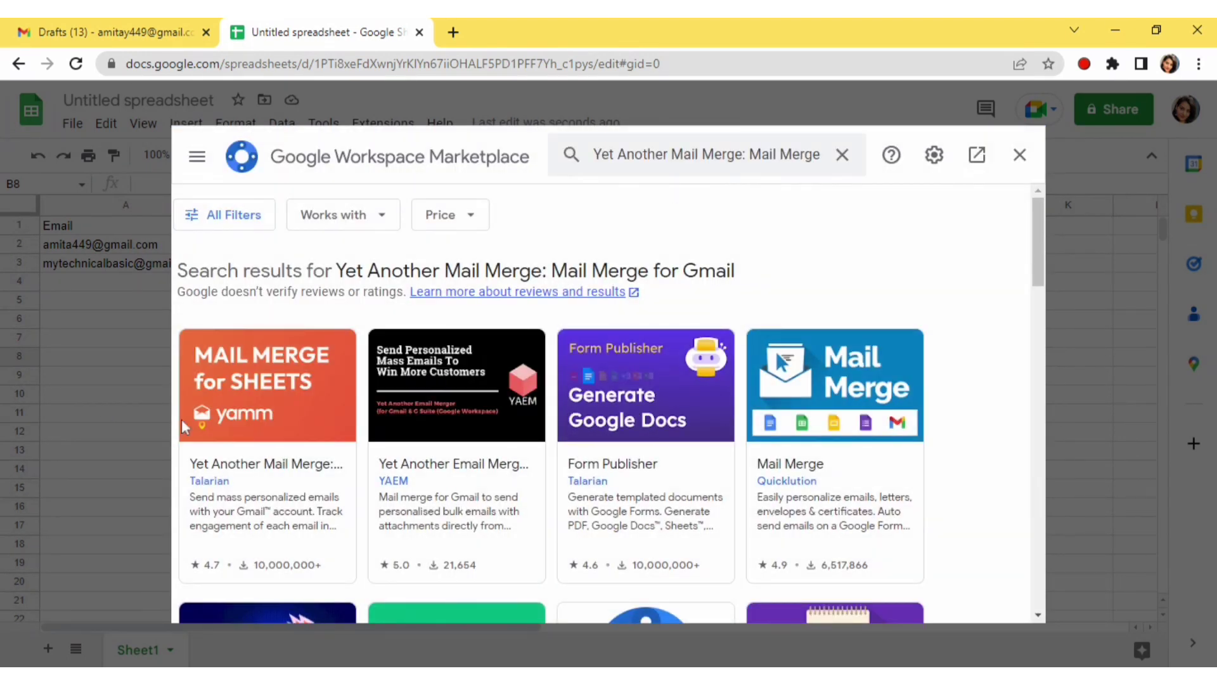
scroll(248, 443, "down", 3)
scroll(254, 411, "up", 3)
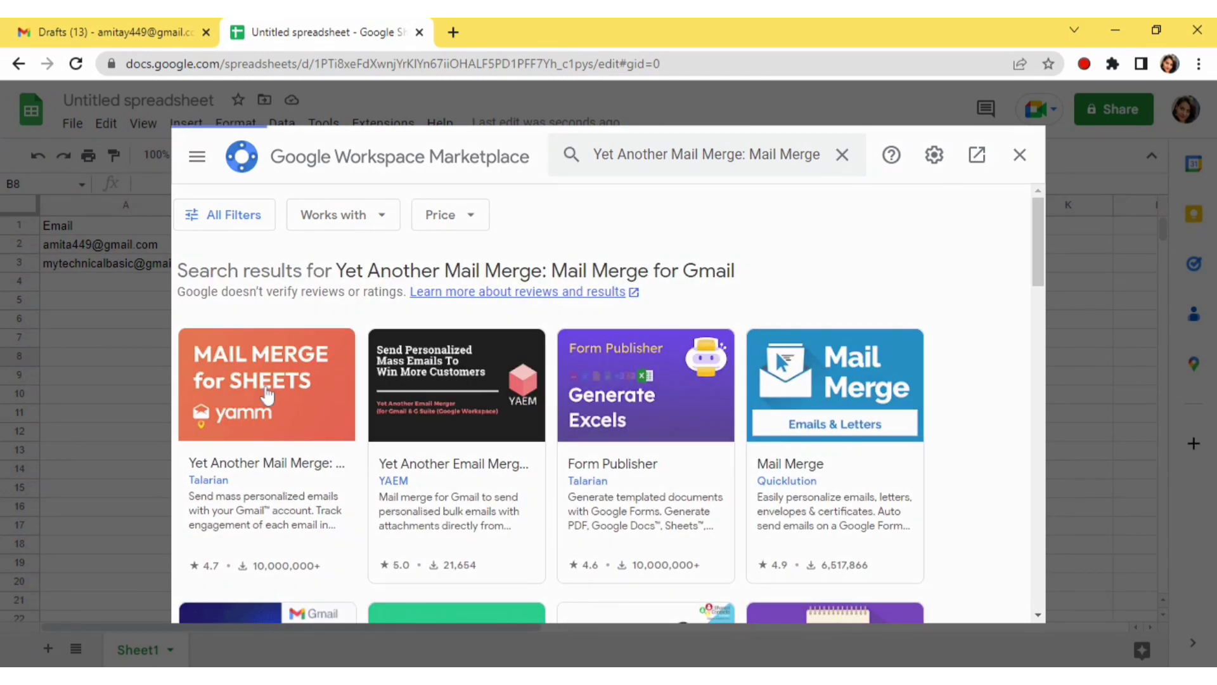
left_click(267, 394)
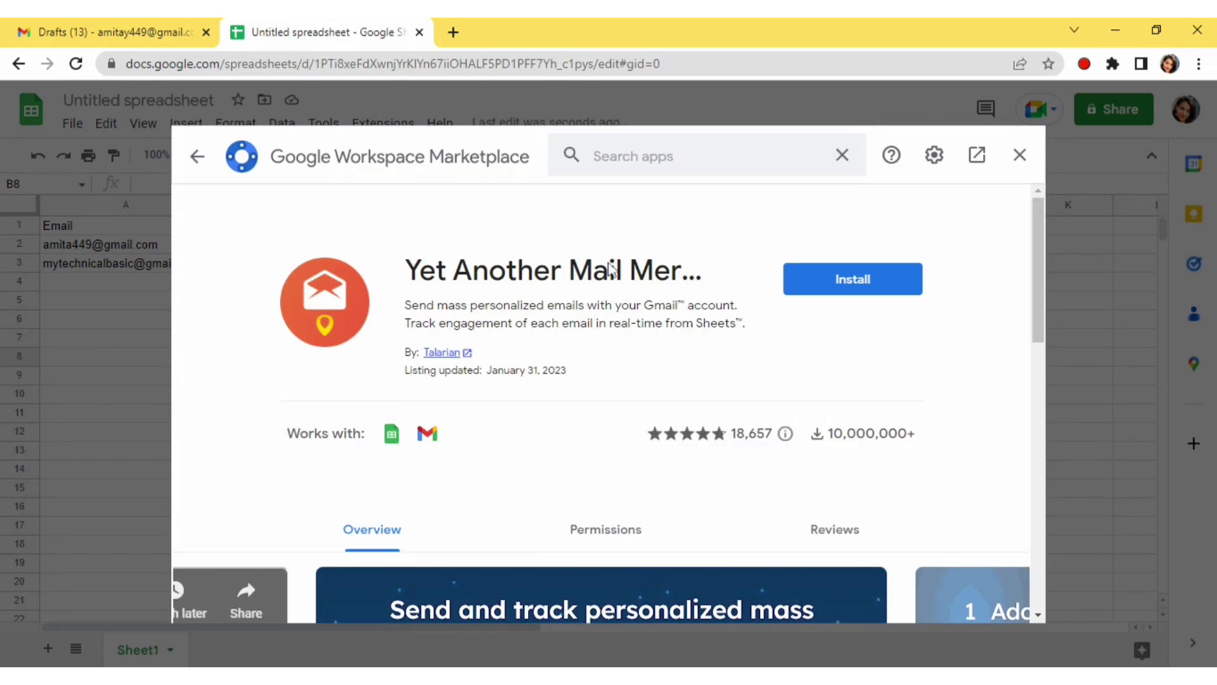
Install Yet Another Mail Merge, granting its permissions and finishing with Next and Done
left_click(843, 290)
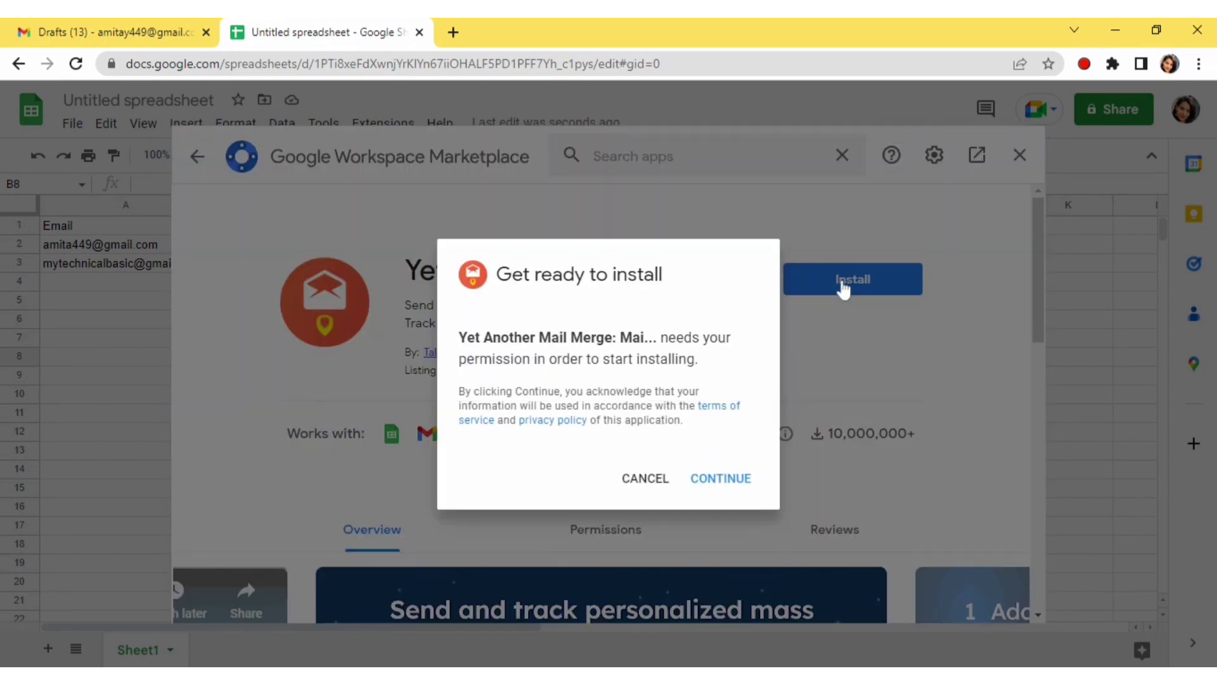
left_click(709, 488)
left_click(710, 478)
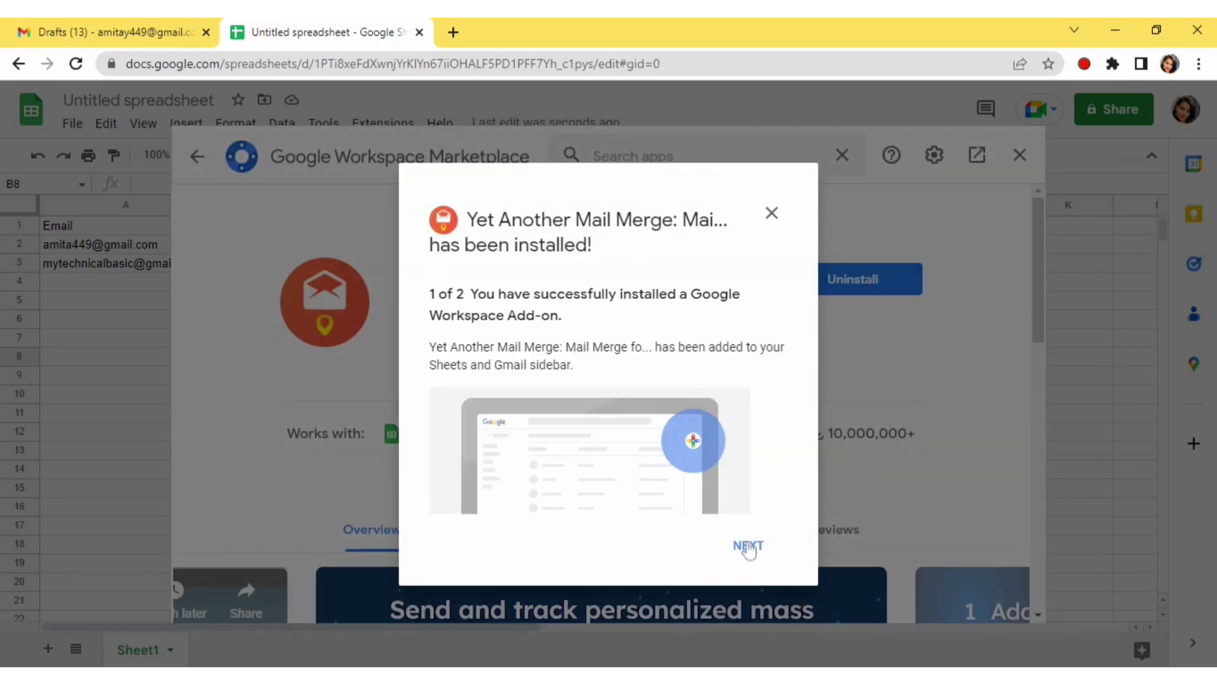
left_click(747, 546)
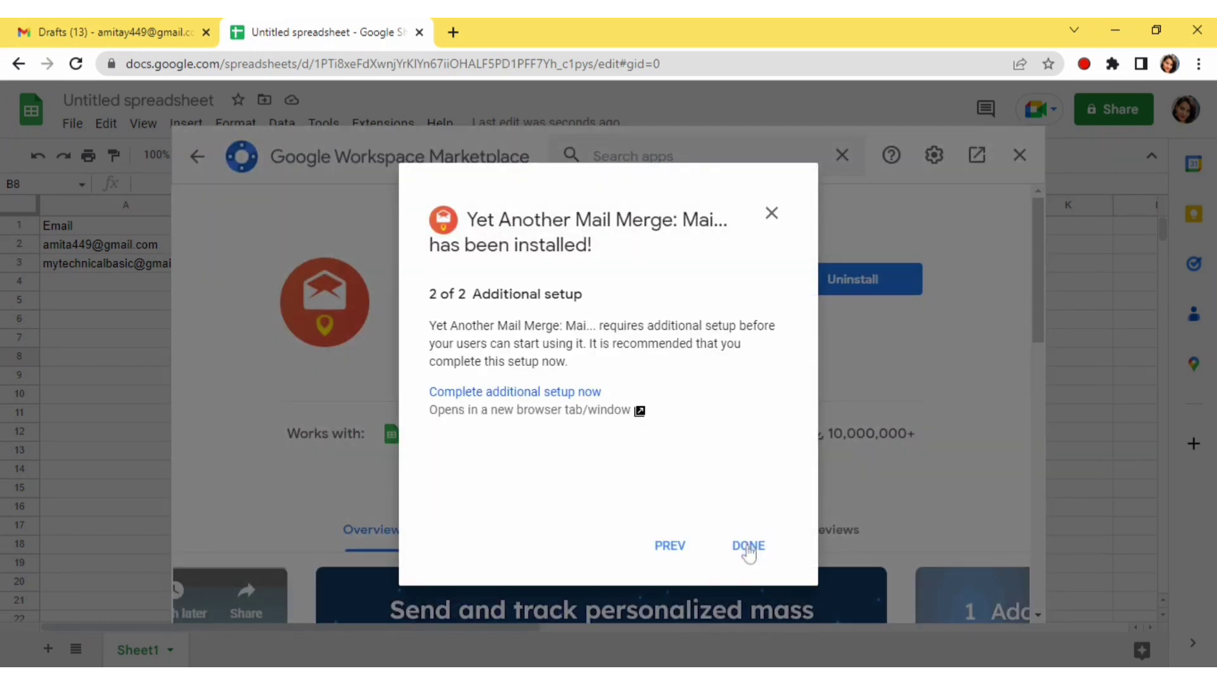
left_click(748, 546)
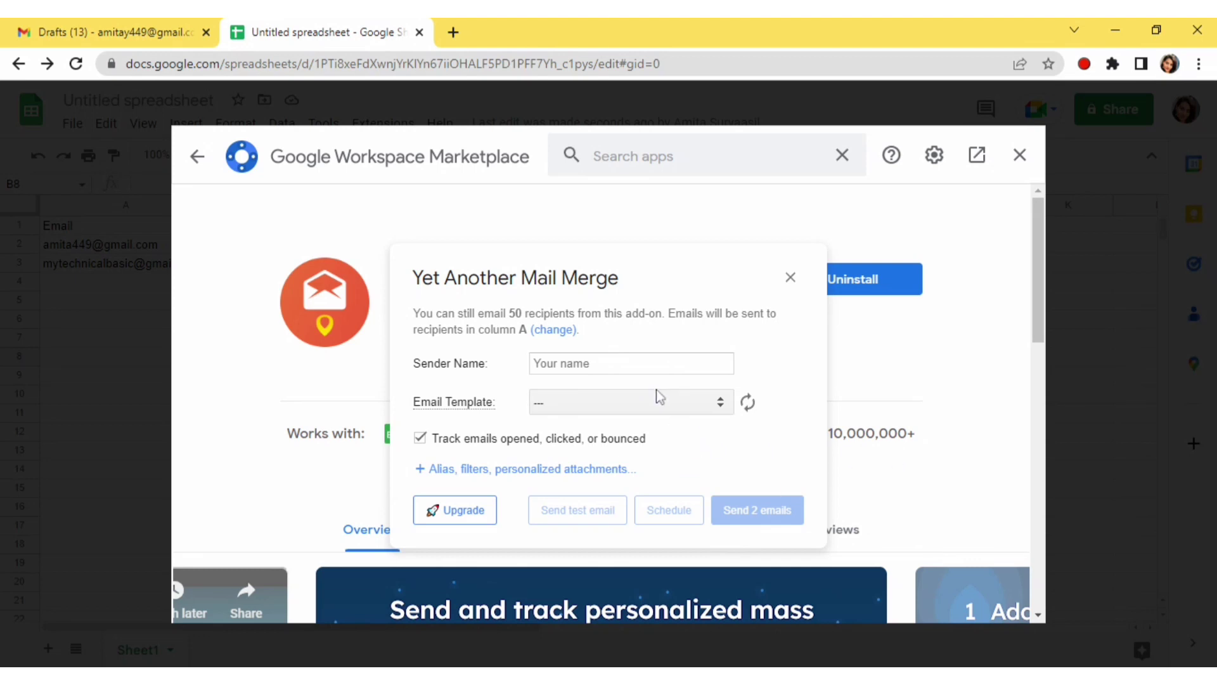
Enter the sender's name in the Yet Another Mail Merge sending form
left_click(535, 363)
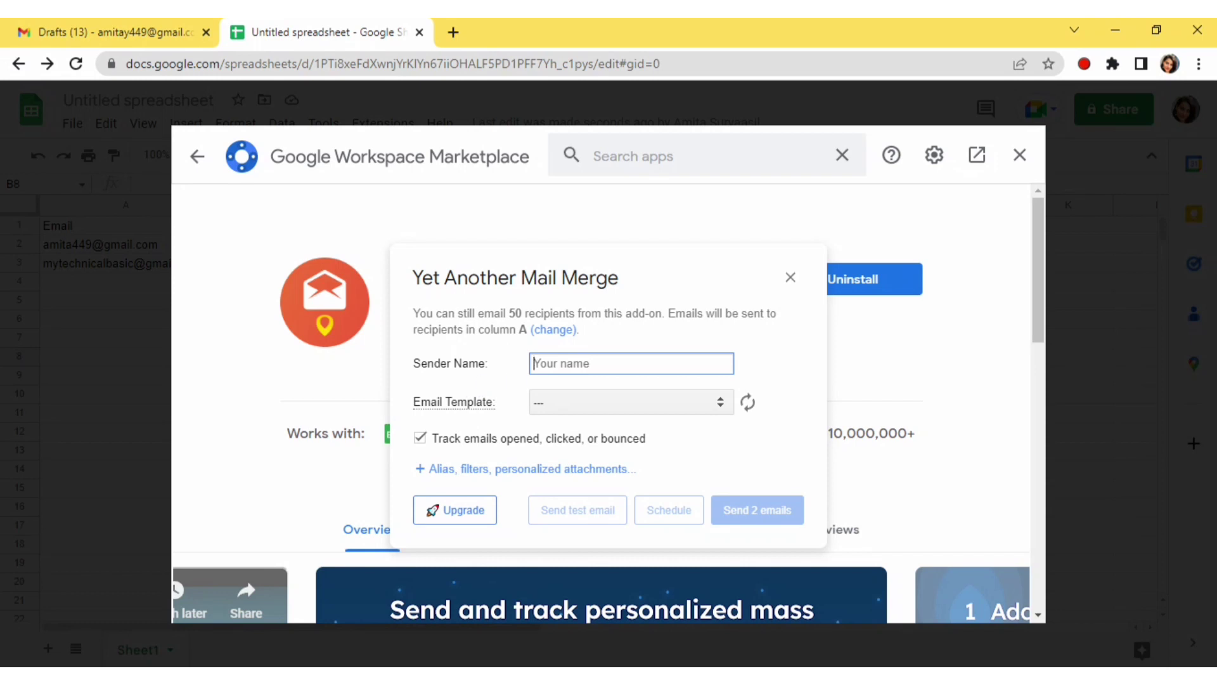
type("meeta")
left_click(590, 411)
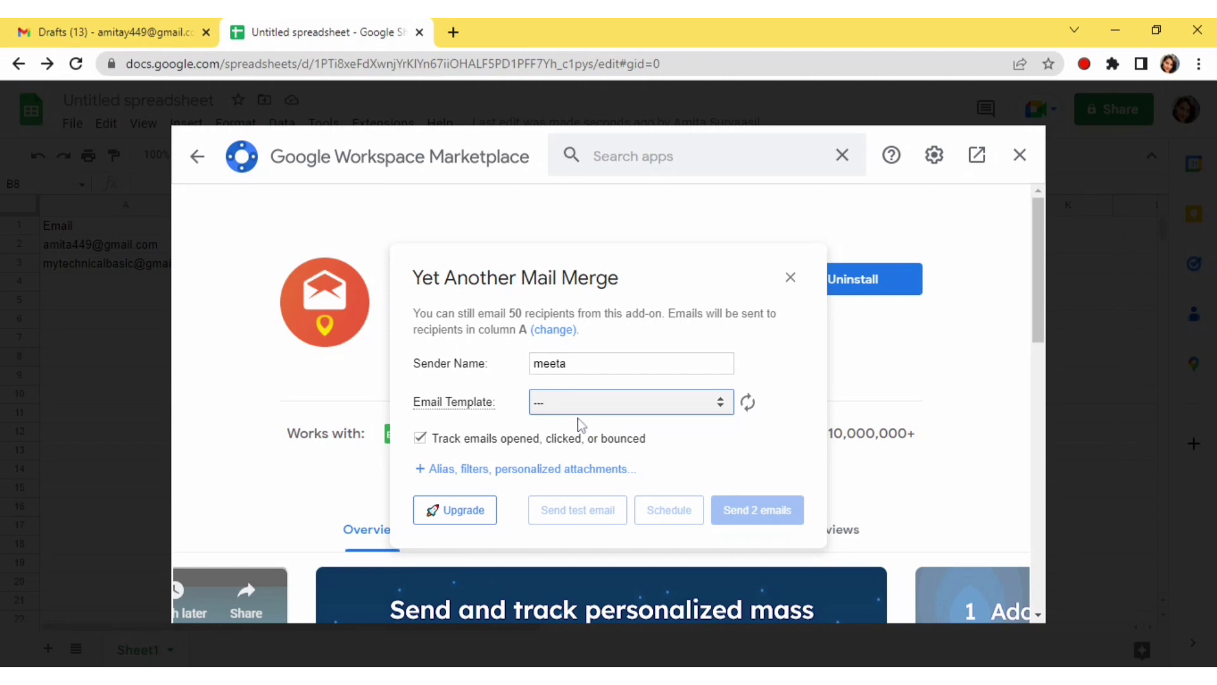
Check Gmail drafts, then send the merge to both recipients using the heeeya.... draft as template
left_click(133, 32)
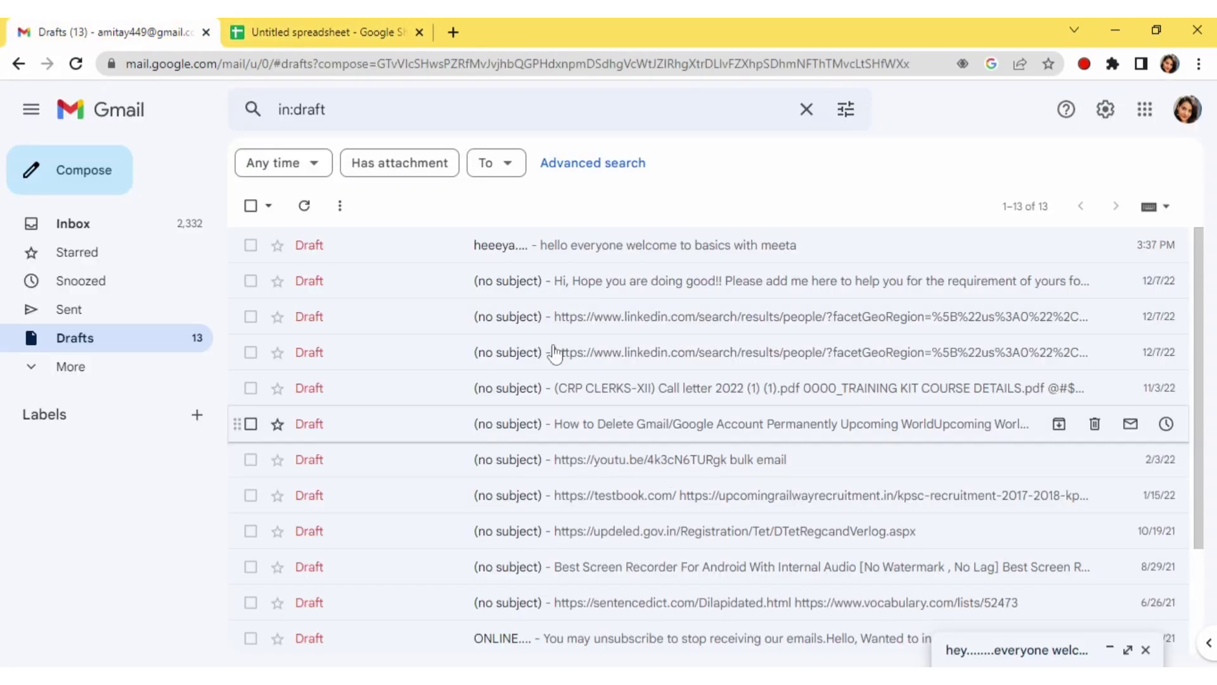
left_click(370, 30)
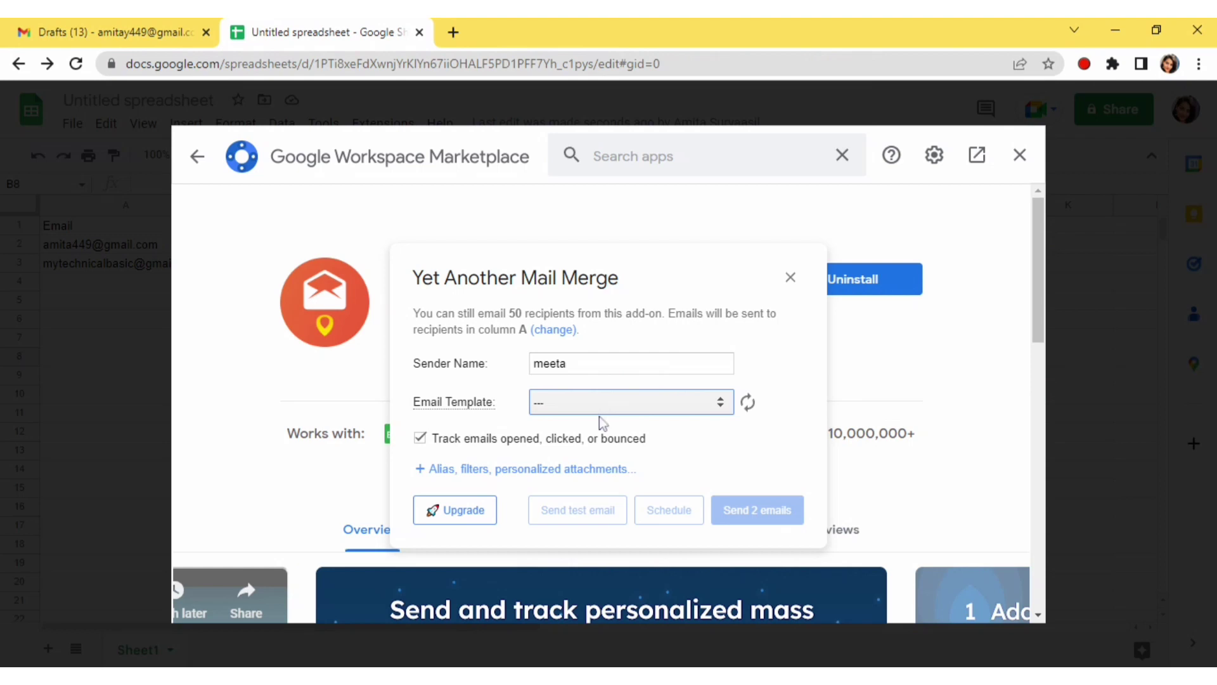
left_click(560, 448)
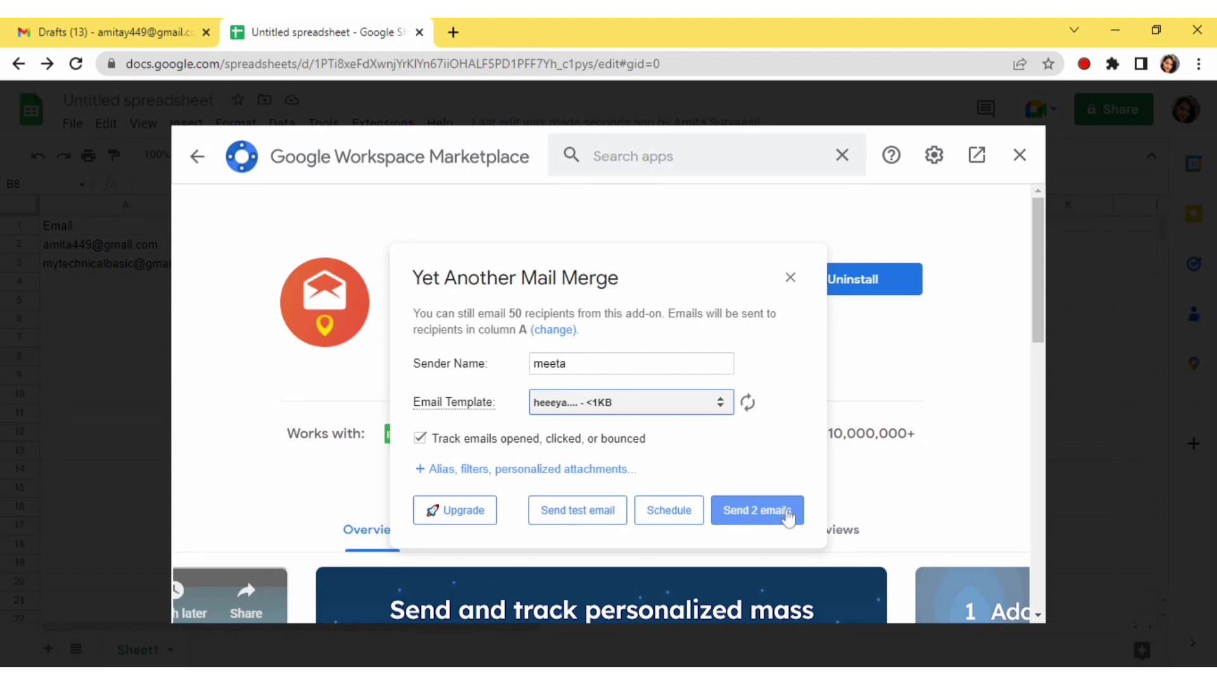
left_click(744, 520)
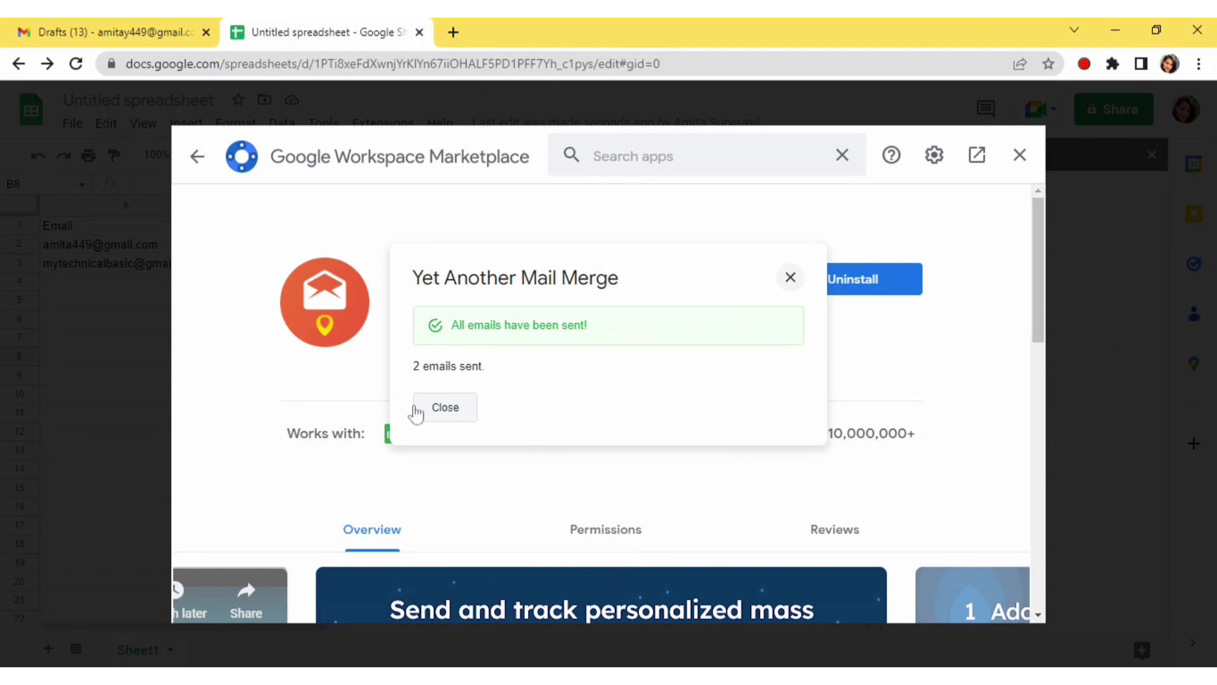
Dismiss the emails-sent confirmation and close the Marketplace to reveal EMAIL_SENT statuses
left_click(445, 407)
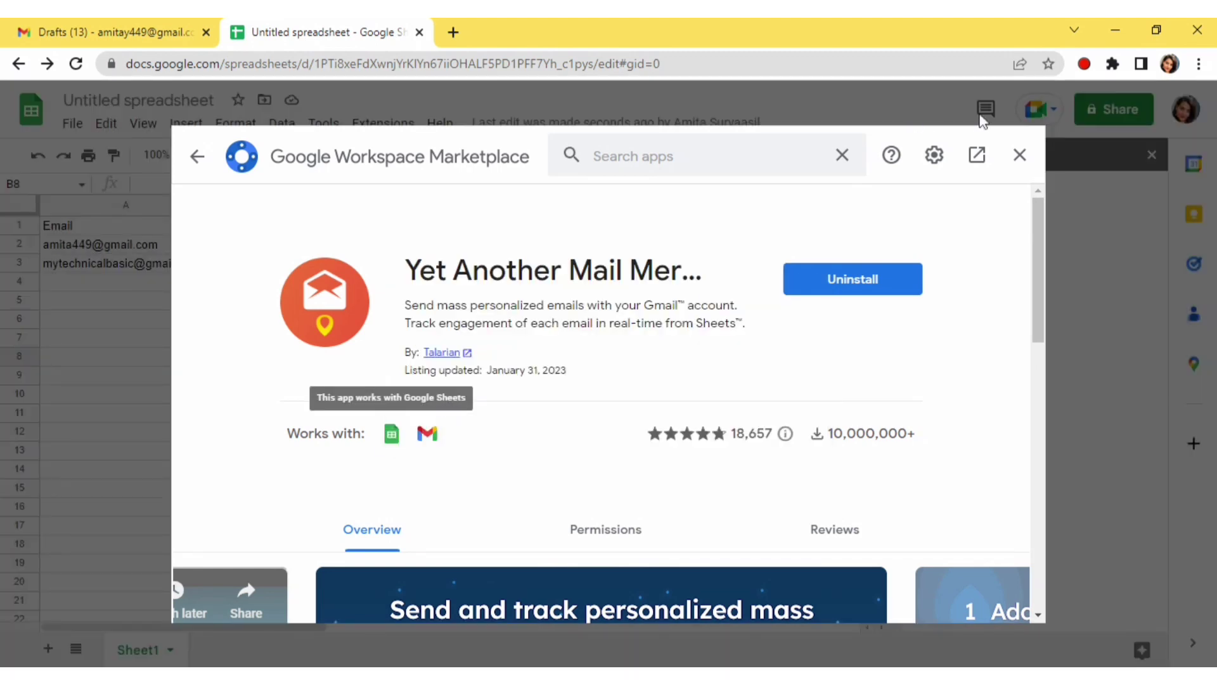
left_click(1027, 167)
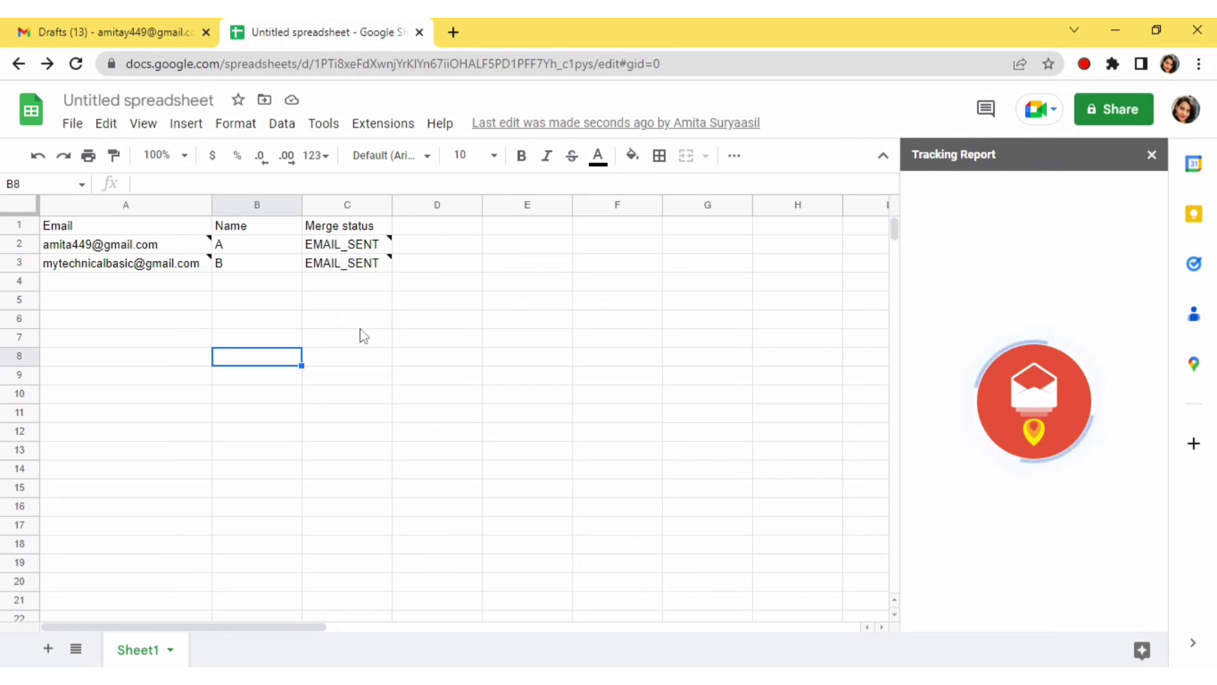
mouse_move(375, 252)
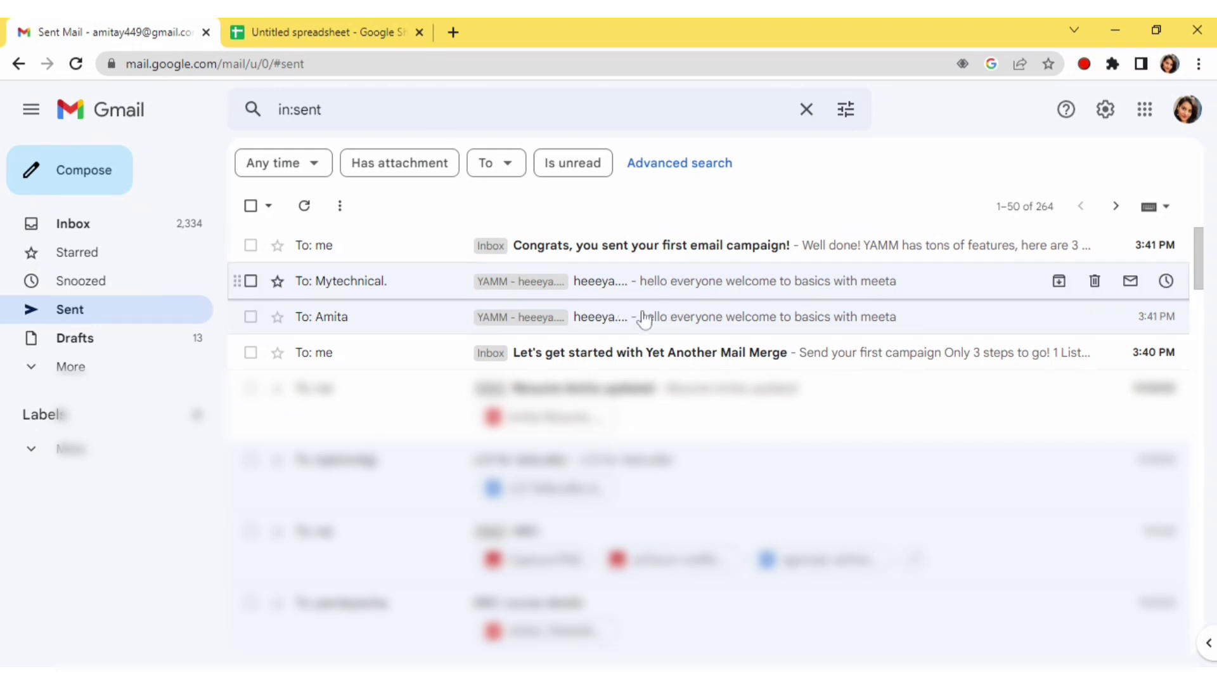
Return to the spreadsheet and read the Merge status and Email cell notes showing 2 emails delivered
left_click(377, 30)
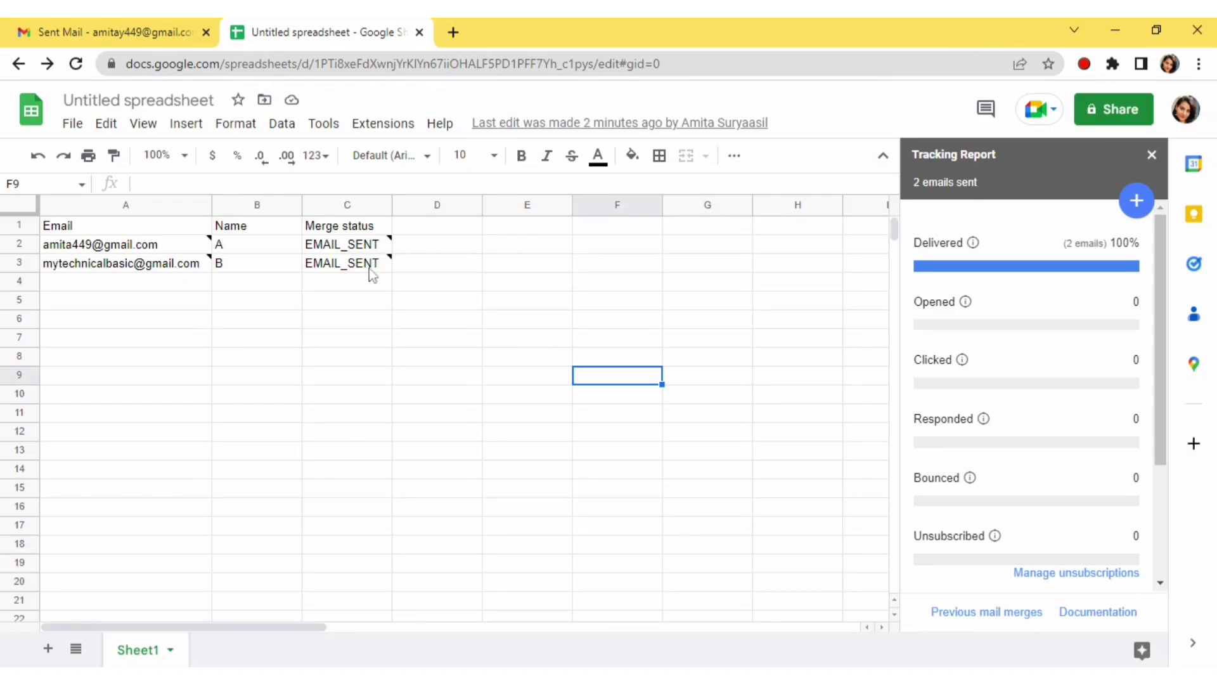
mouse_move(368, 250)
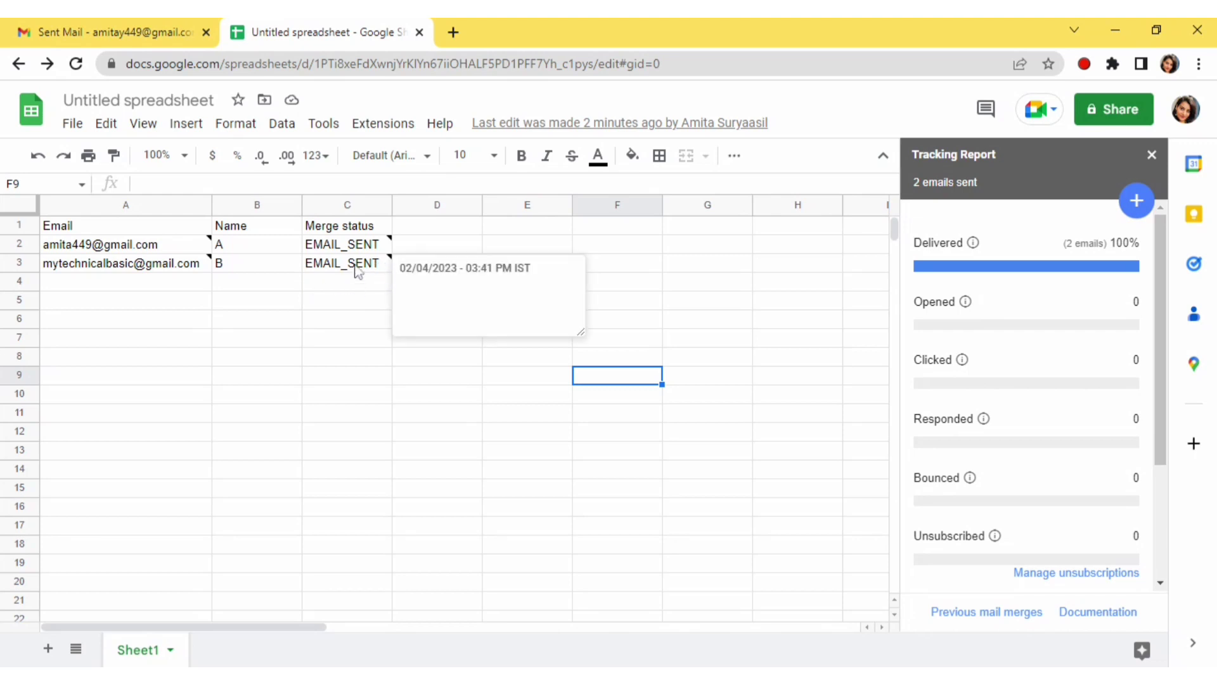
mouse_move(128, 251)
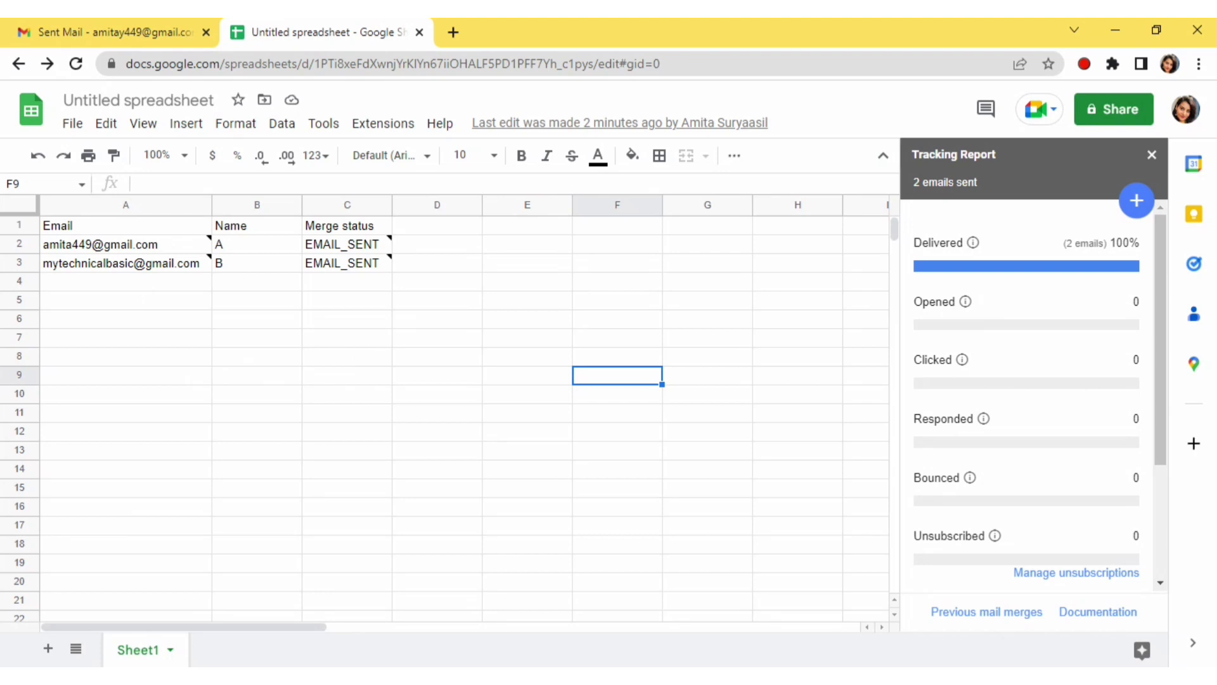
left_click(185, 125)
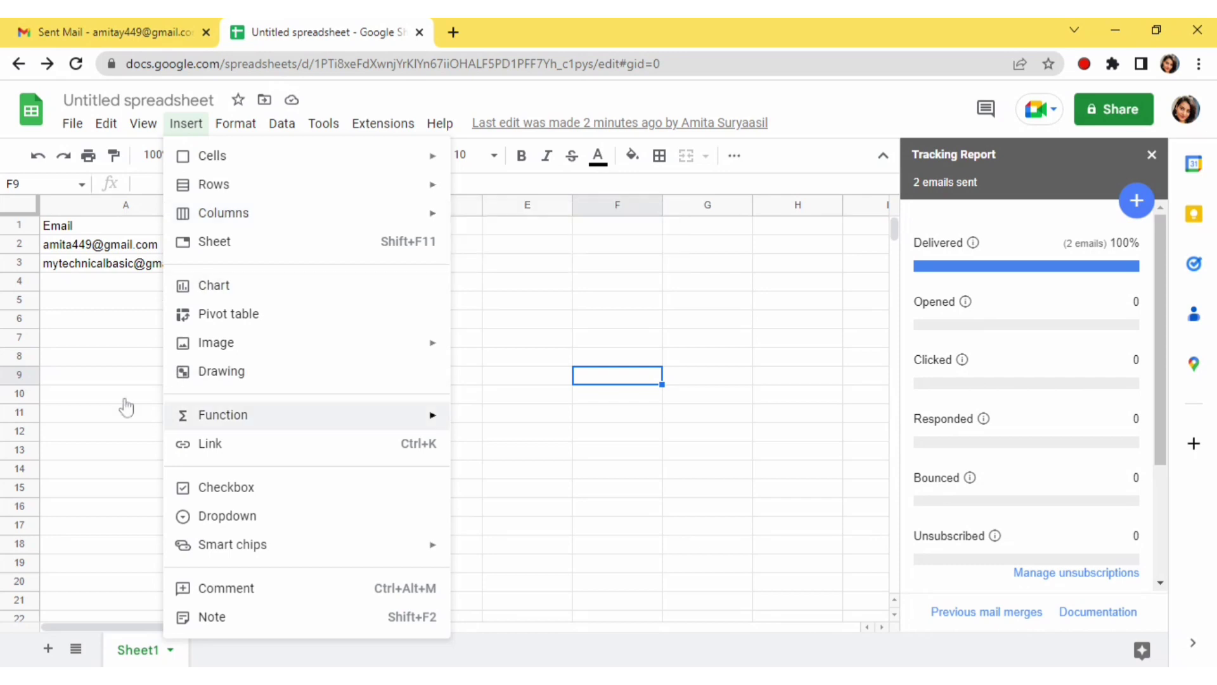
left_click(121, 377)
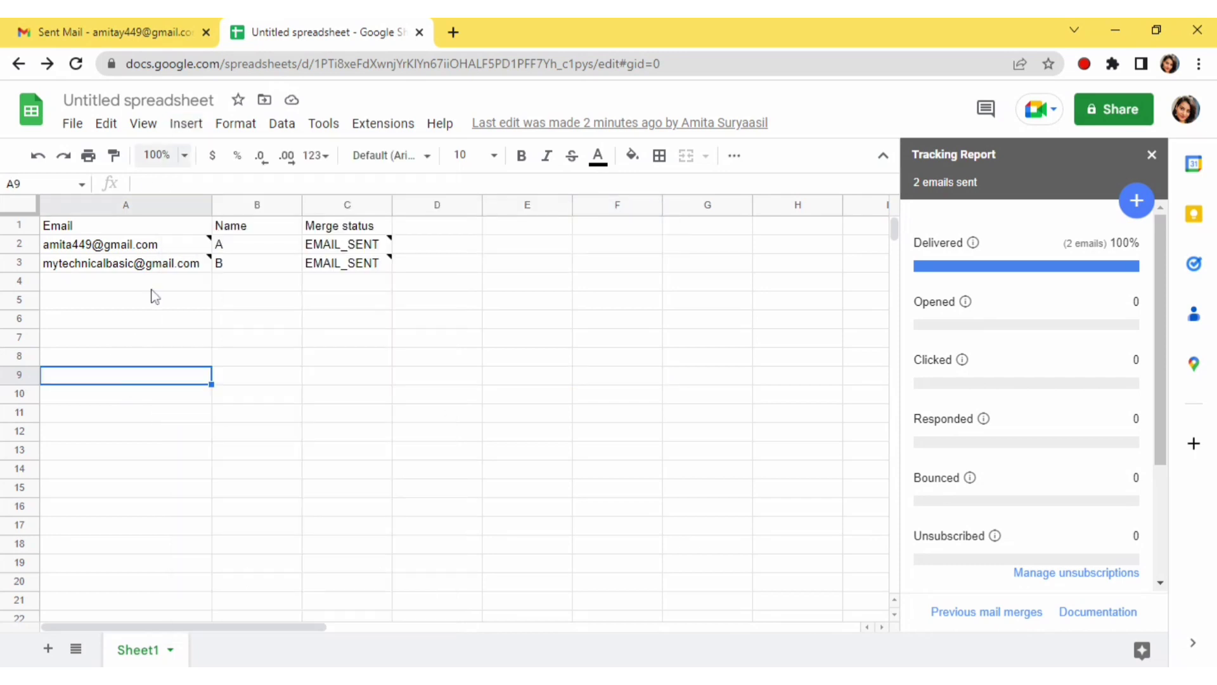